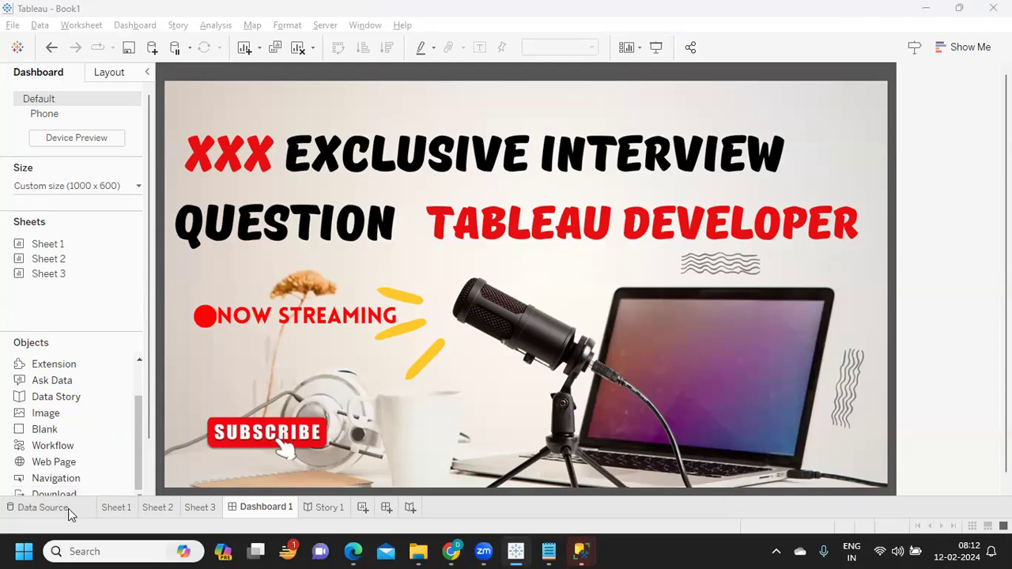
# Step: Switch from Dashboard 1 to the Sheet 1 worksheet titled for last-3-months sales
pyautogui.click(105, 508)
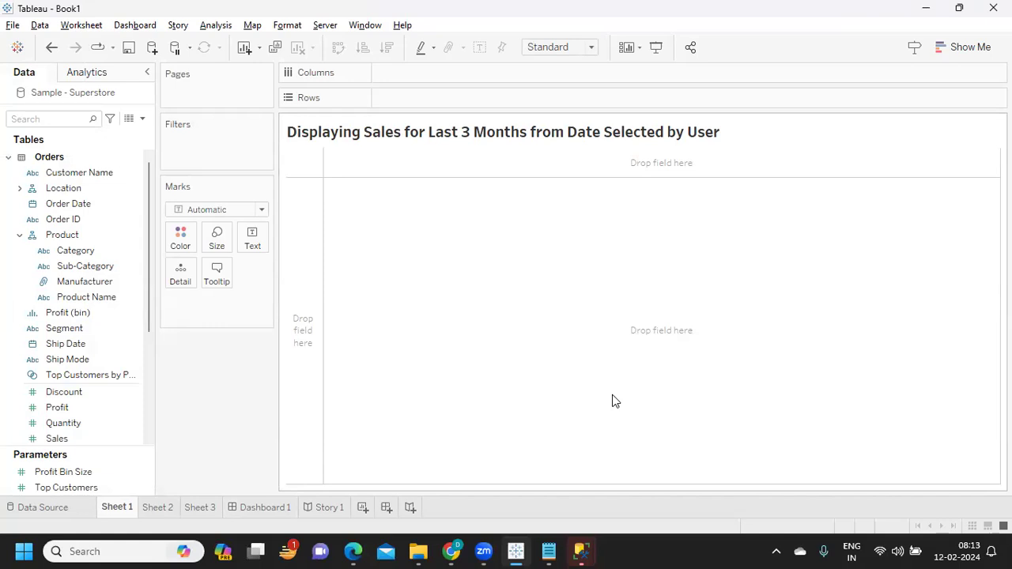
# Step: Create a Date parameter 'Select Date' with a range from Order Date, 03-01-2019 to 30-12-2022
pyautogui.click(142, 120)
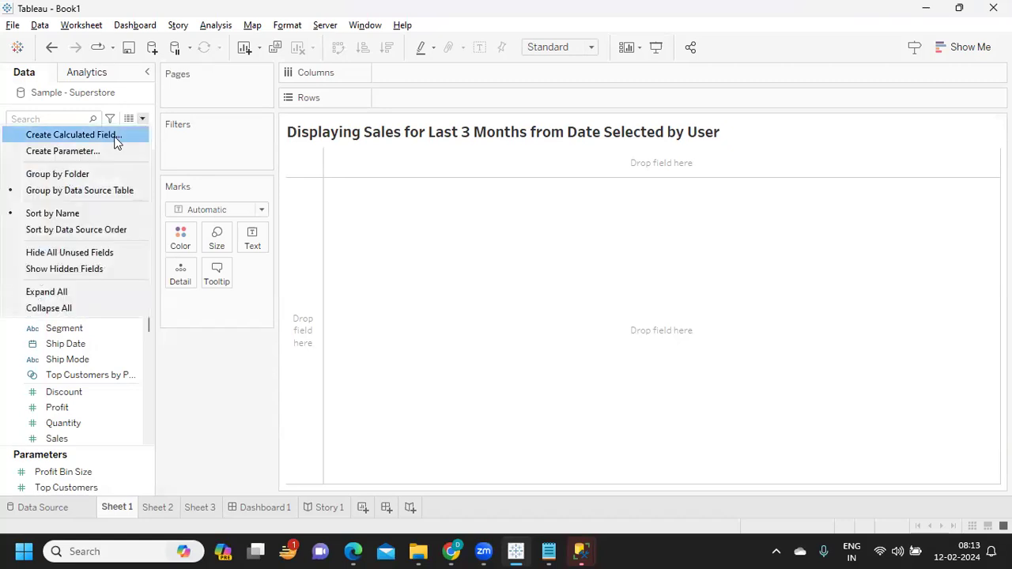
pyautogui.click(98, 156)
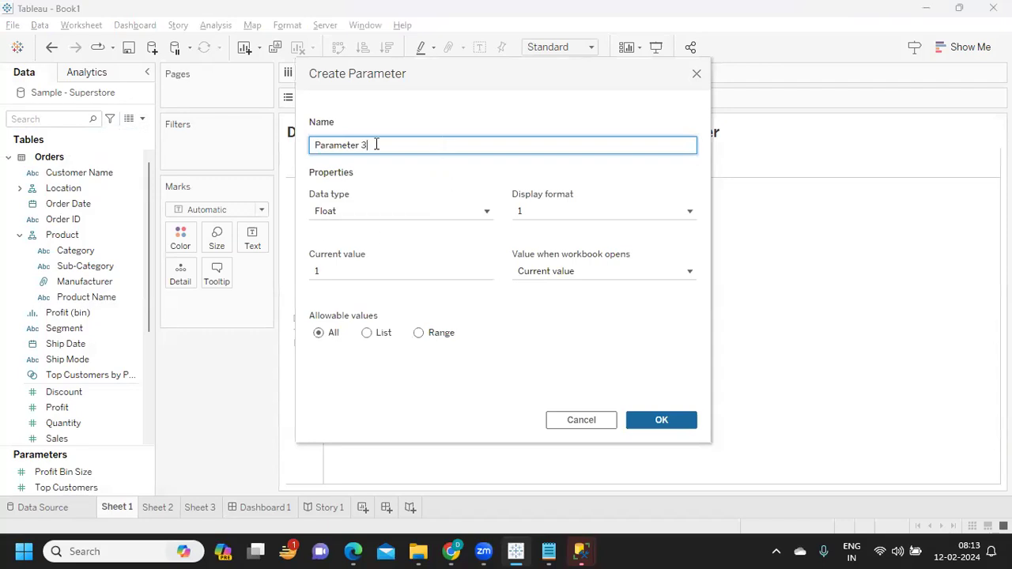
pyautogui.moveTo(375, 145); pyautogui.dragTo(292, 150)
pyautogui.write('Select Date')
pyautogui.click(344, 212)
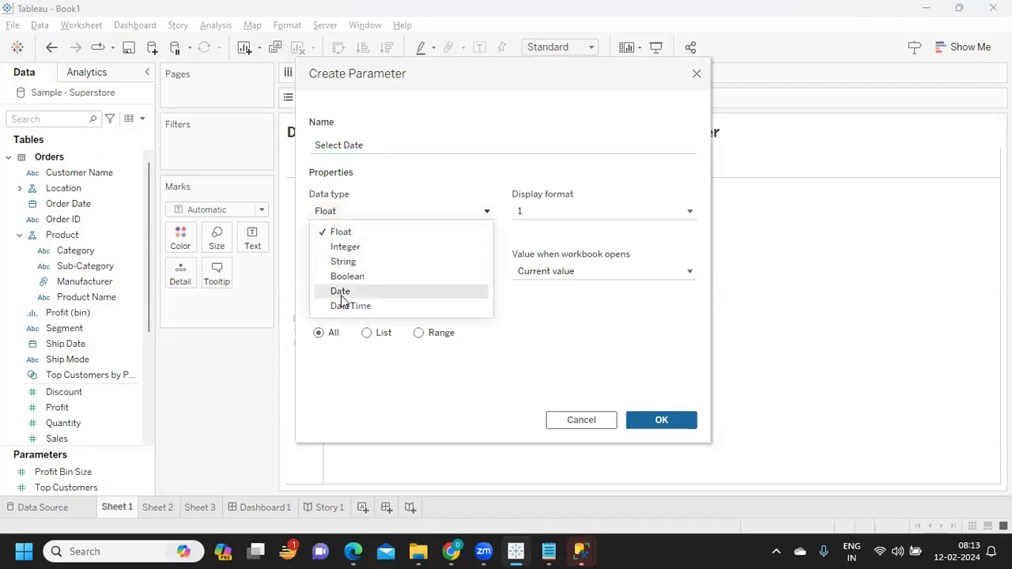
pyautogui.click(341, 292)
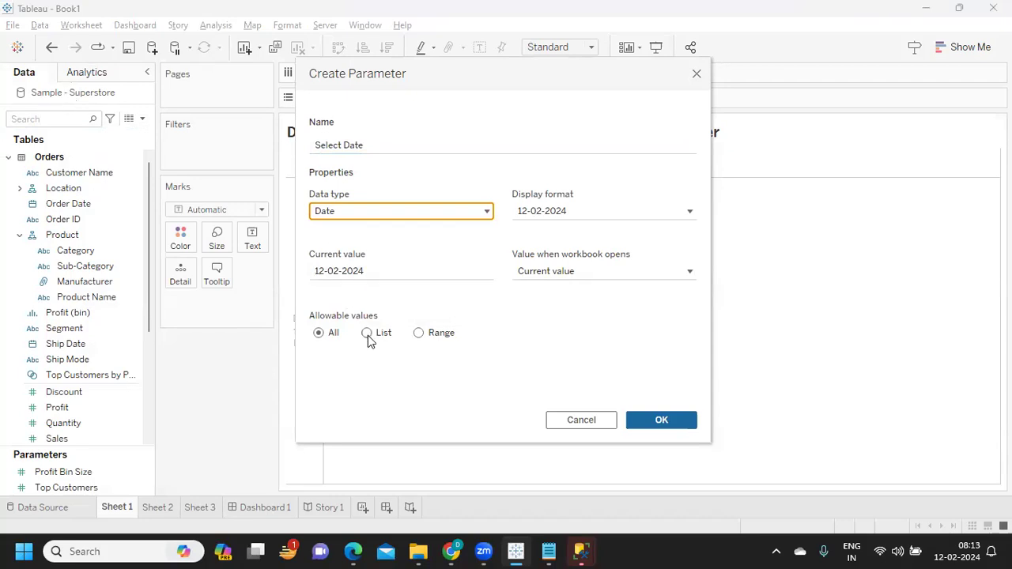
pyautogui.click(418, 333)
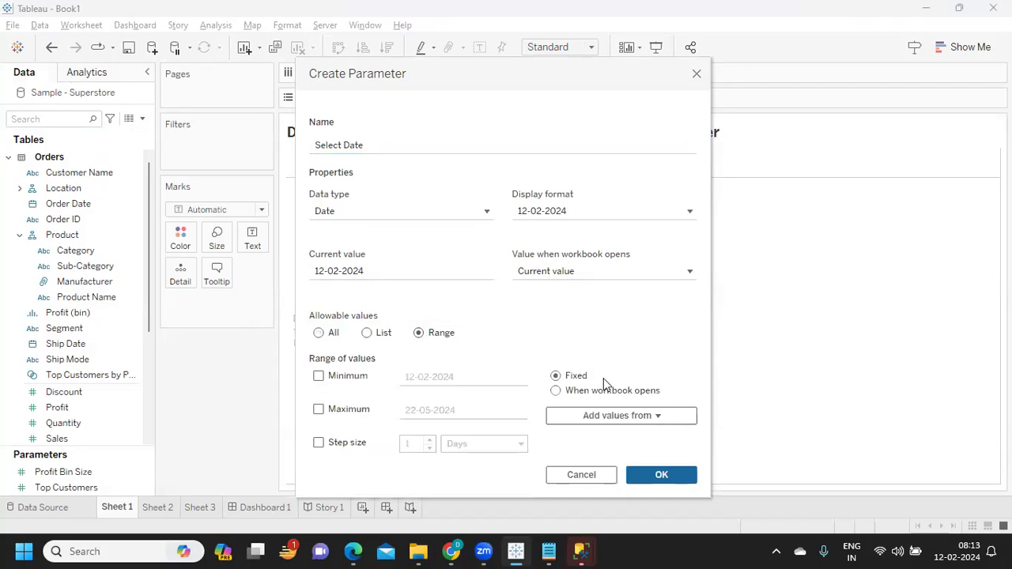
pyautogui.click(591, 416)
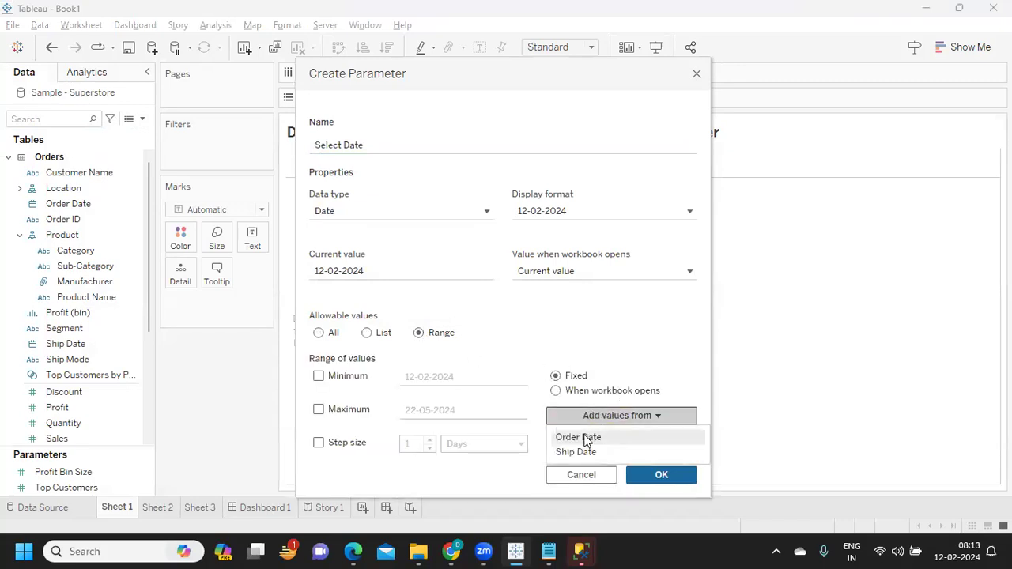
pyautogui.click(592, 439)
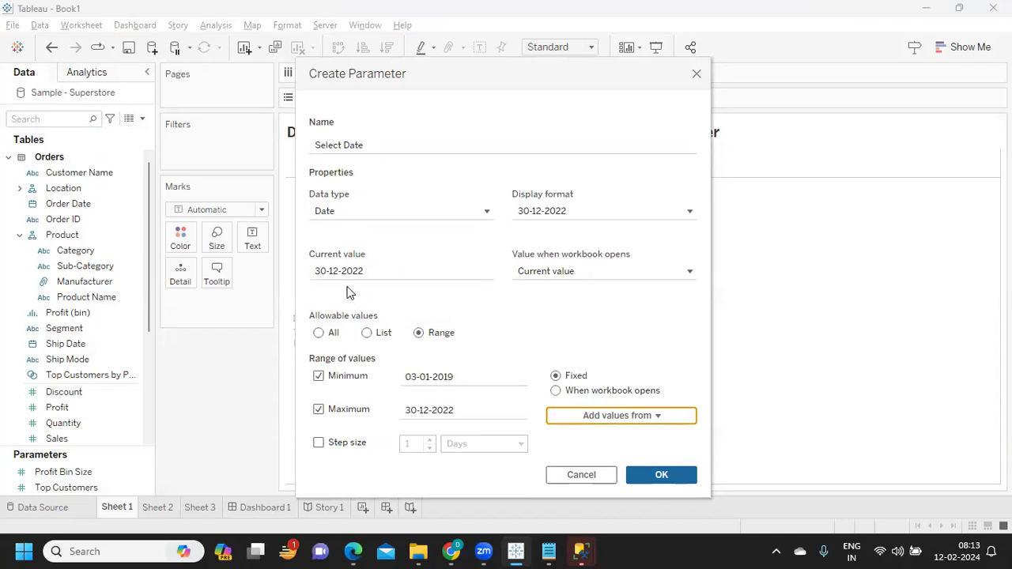
pyautogui.click(656, 480)
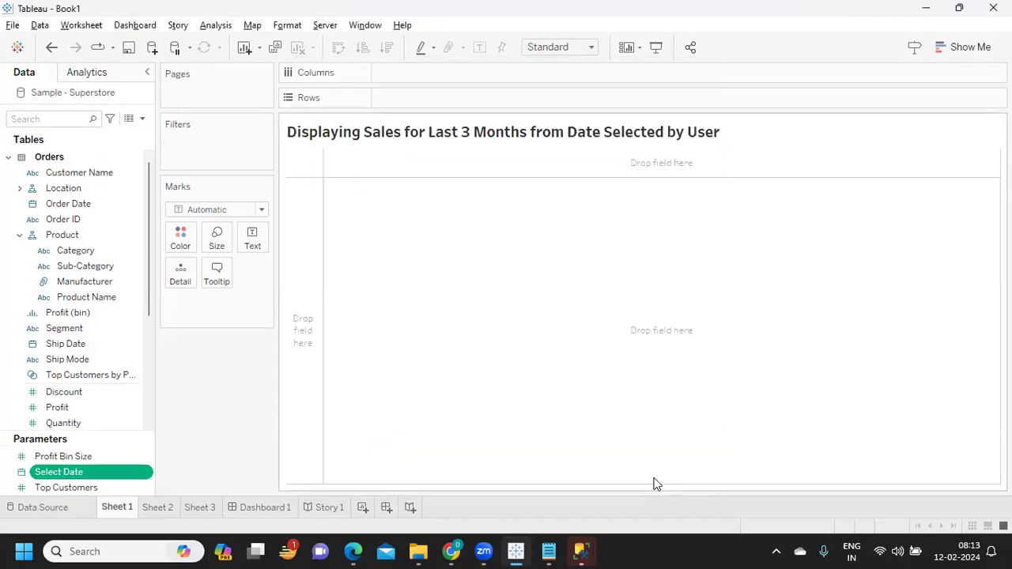
# Step: Show the Select Date control on the sheet as a type-in date box reading 30-12-2022
pyautogui.rightClick(147, 475)
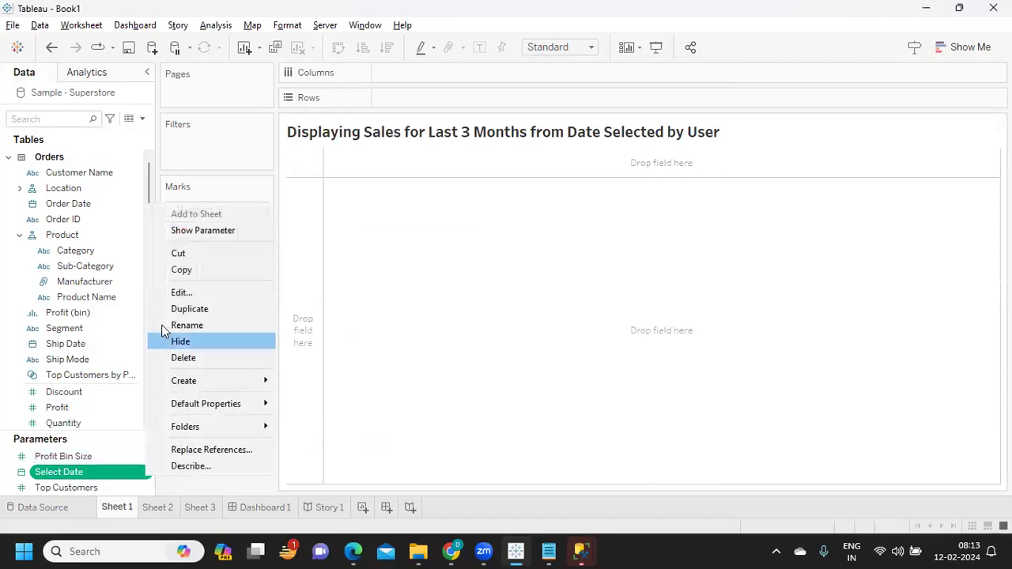
pyautogui.click(199, 232)
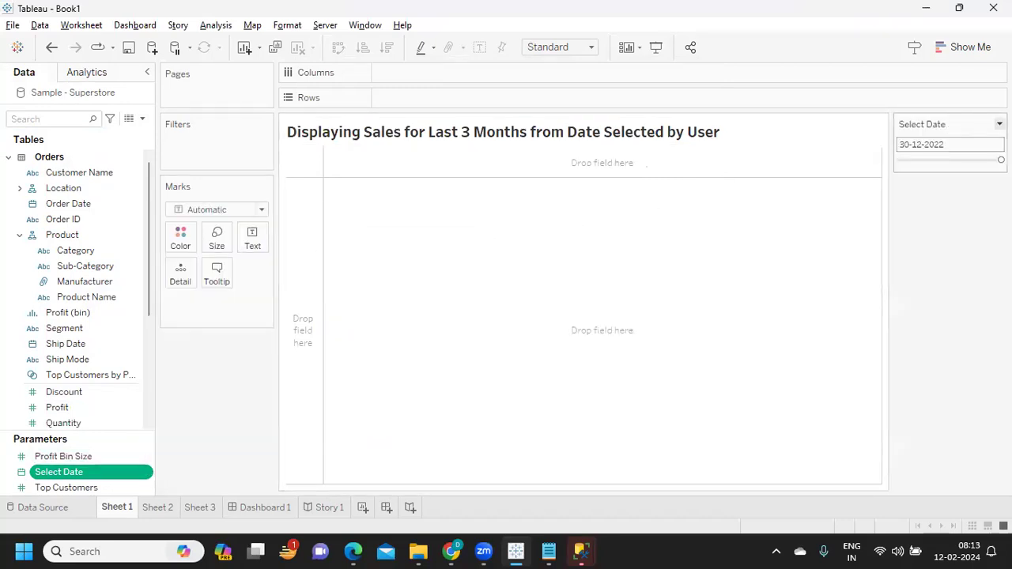
pyautogui.click(1000, 124)
pyautogui.click(930, 246)
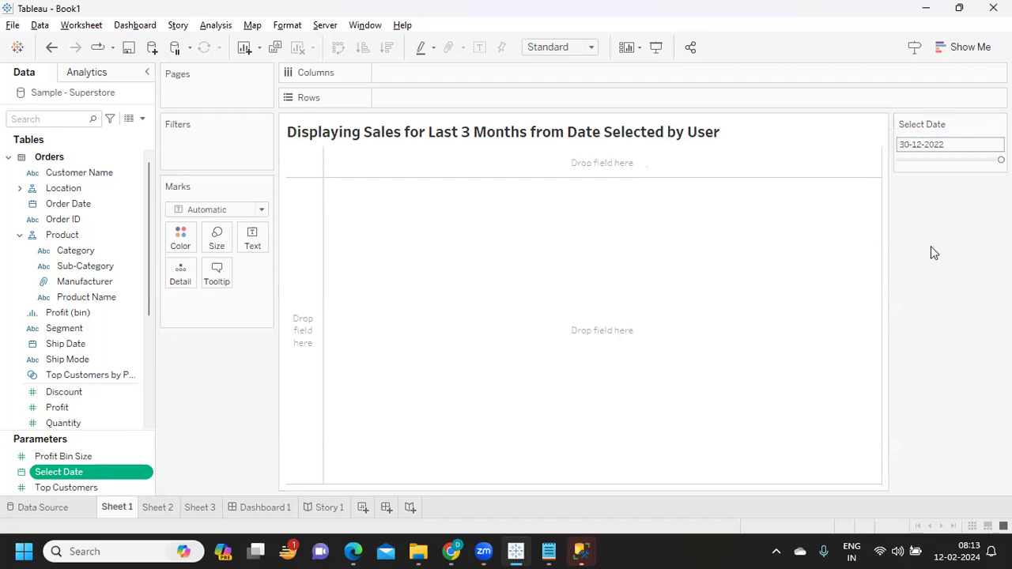
pyautogui.click(930, 145)
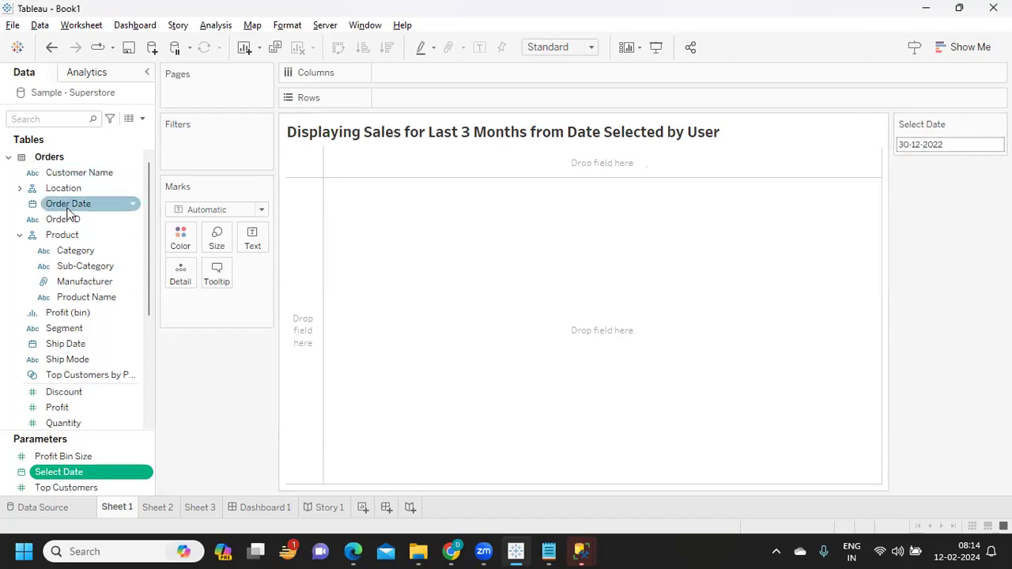
# Step: Put YEAR(Order Date) and MONTH(Order Date) on Rows, changing the second pill from quarter to month
pyautogui.moveTo(68, 203); pyautogui.dragTo(410, 104)
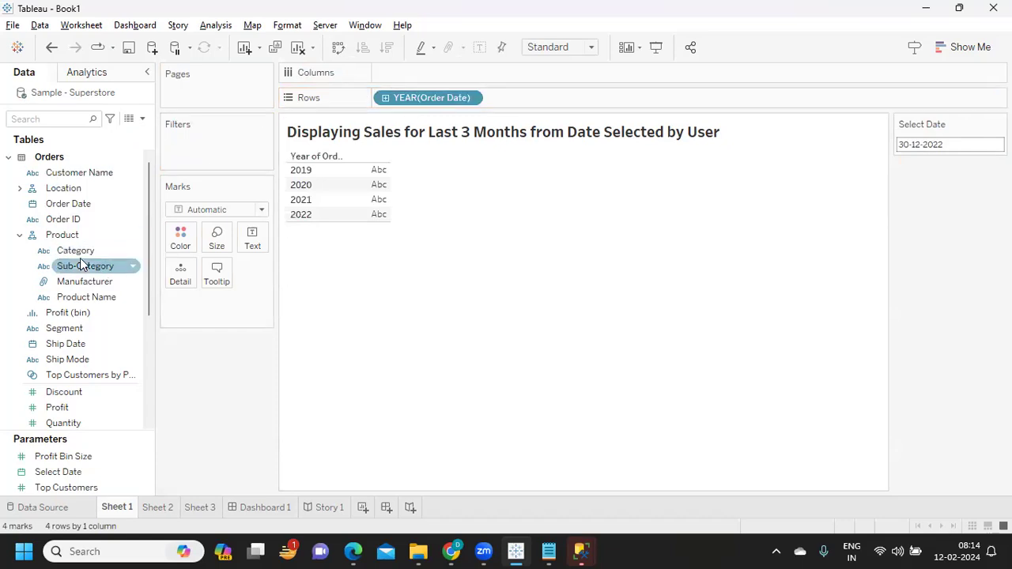
pyautogui.moveTo(110, 199); pyautogui.dragTo(478, 99)
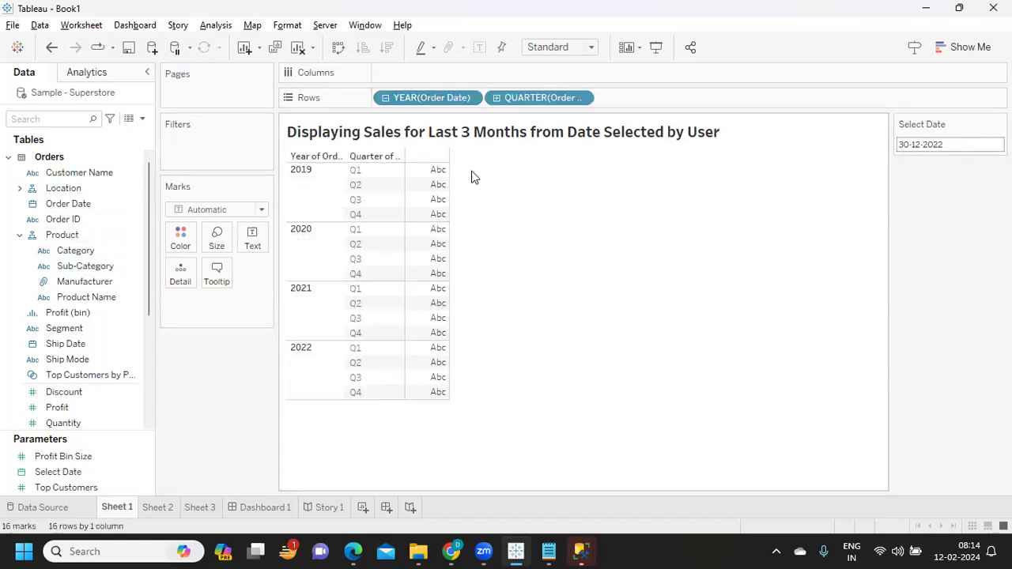
pyautogui.click(583, 97)
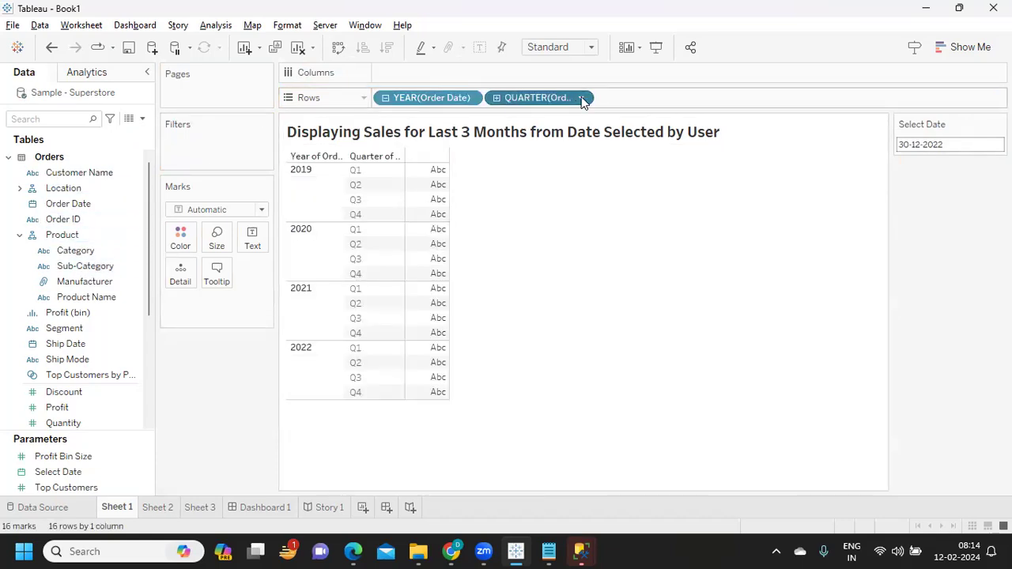
pyautogui.click(574, 274)
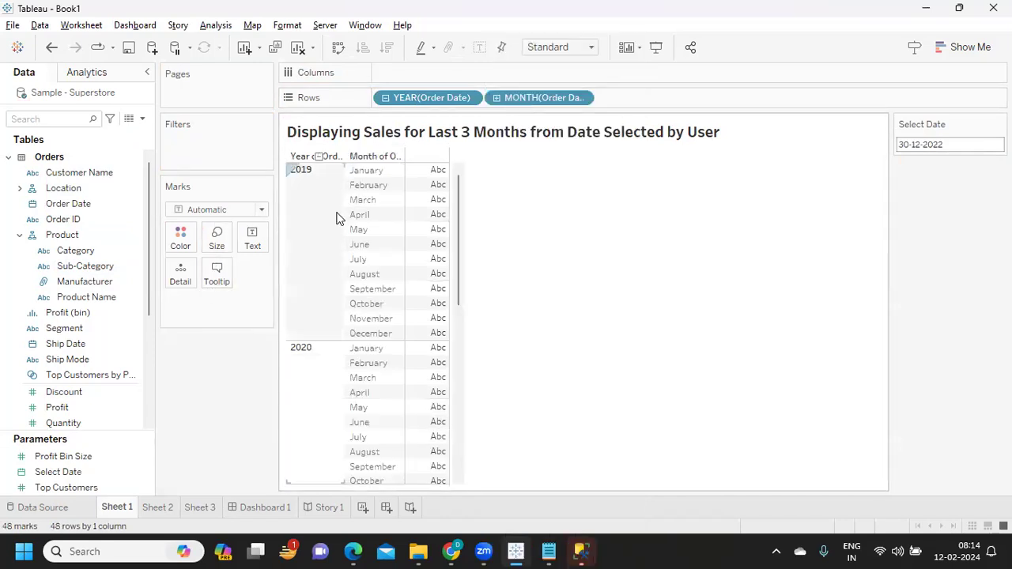
# Step: Start a new calculated field named 'Last N Months'
pyautogui.click(145, 119)
pyautogui.click(120, 130)
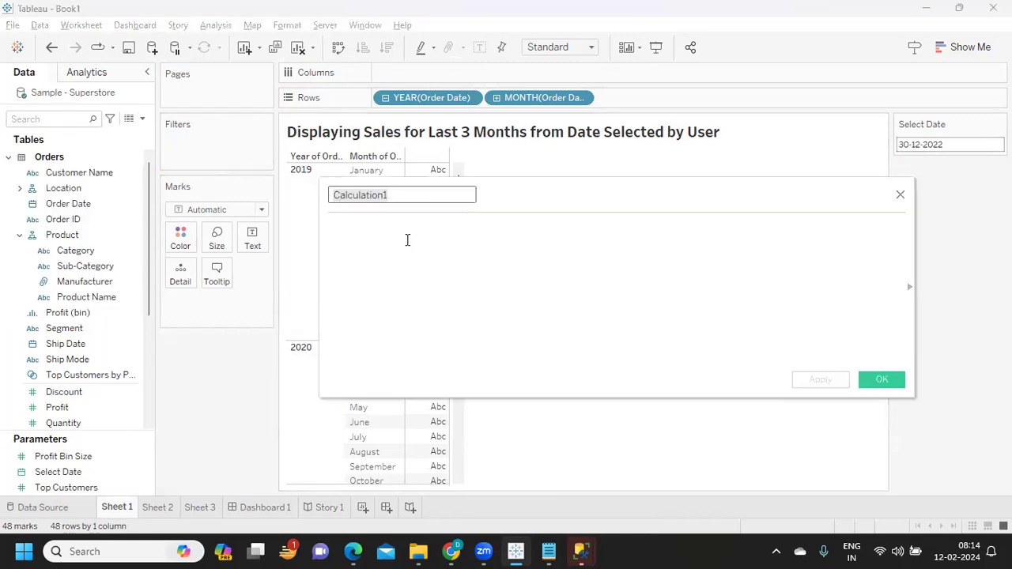
pyautogui.moveTo(391, 195); pyautogui.dragTo(296, 190)
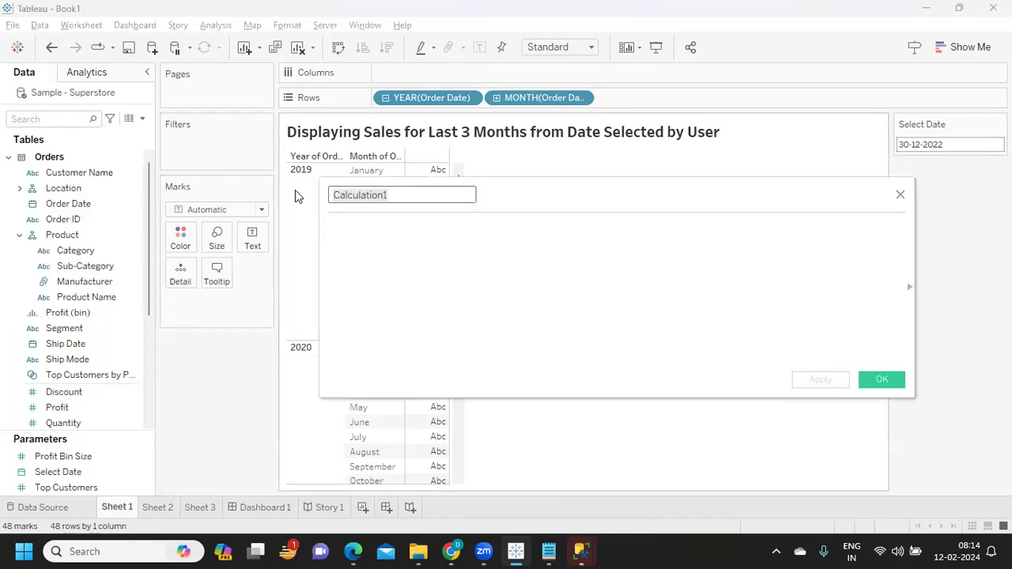
pyautogui.write('Last ')
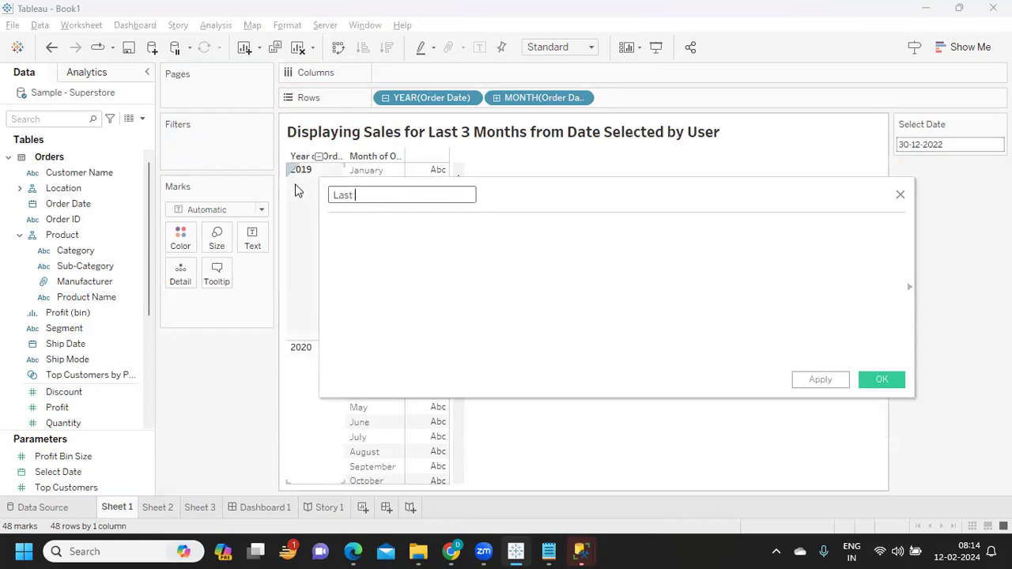
pyautogui.write('N Months')
pyautogui.press('Tab')
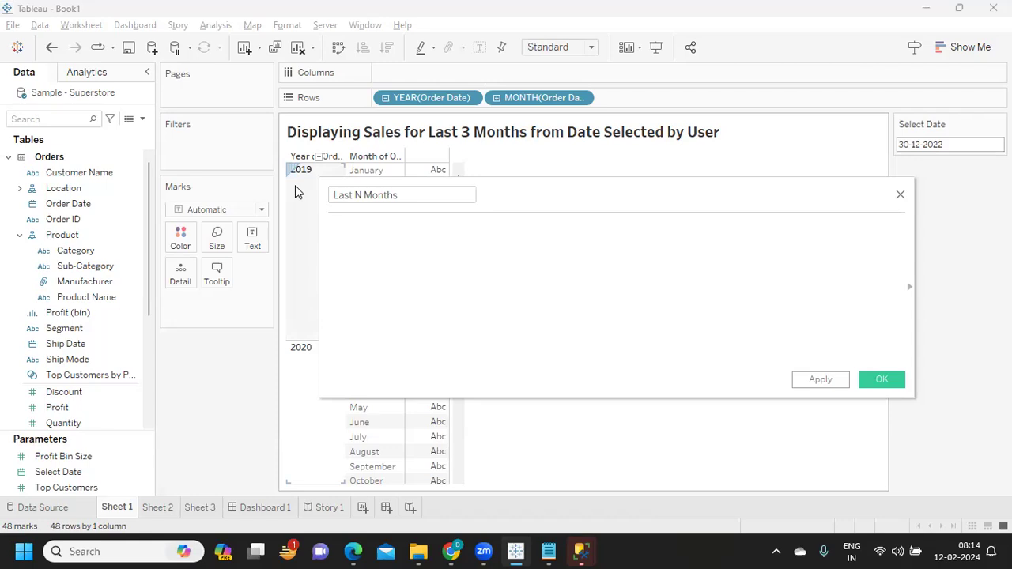
# Step: Write the formula DATEDIFF('month', [Order Date], [Select Date])
pyautogui.write('da')
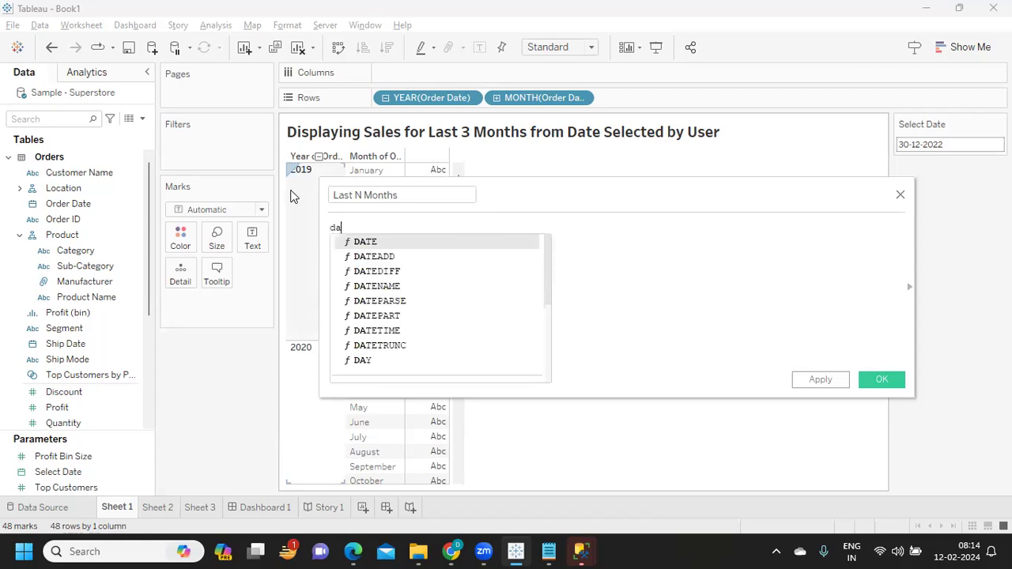
pyautogui.press('Down')
pyautogui.press('Down')
pyautogui.press('Return')
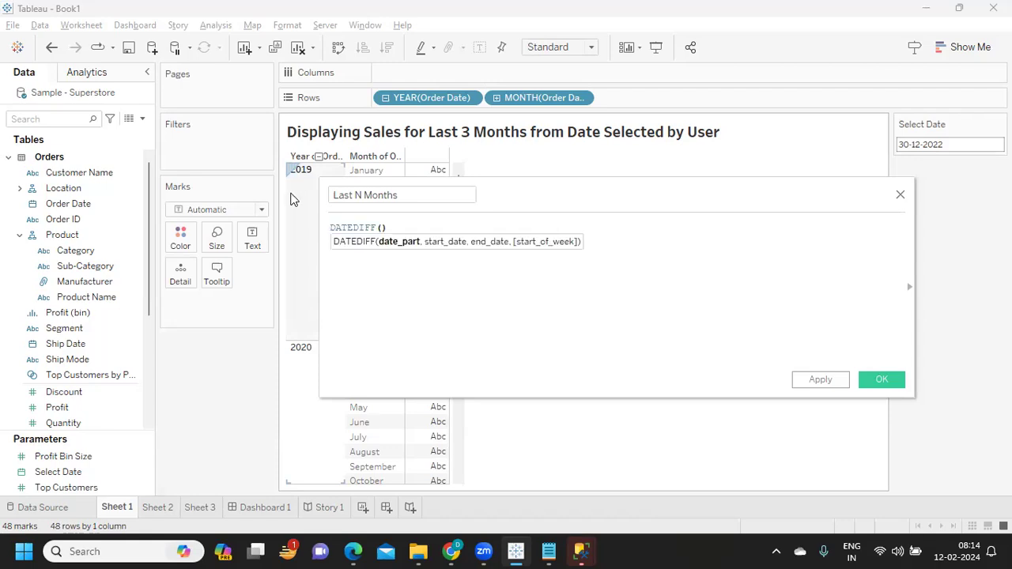
pyautogui.write("'month',")
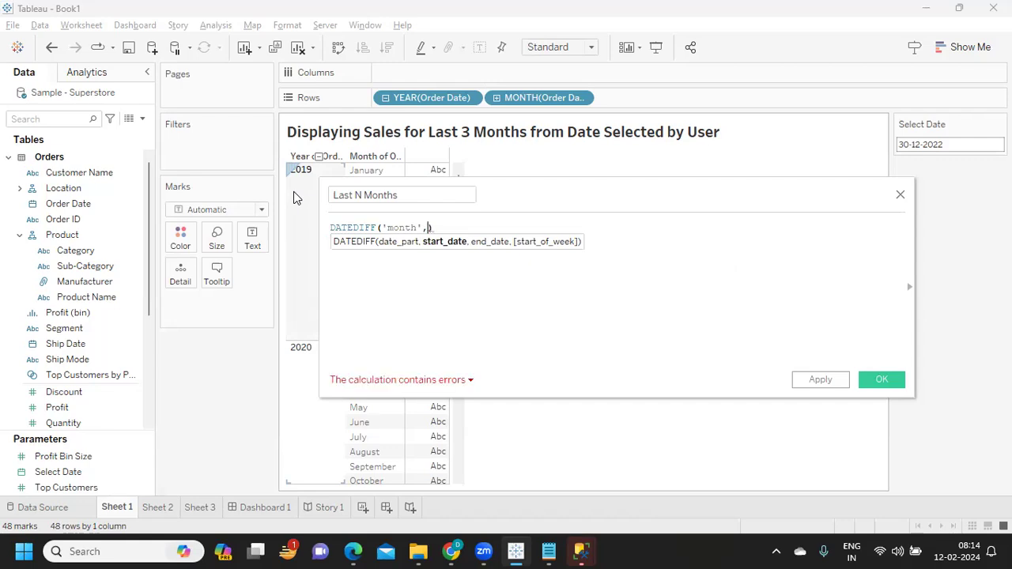
pyautogui.write(' [Or')
pyautogui.press('Return')
pyautogui.write(',')
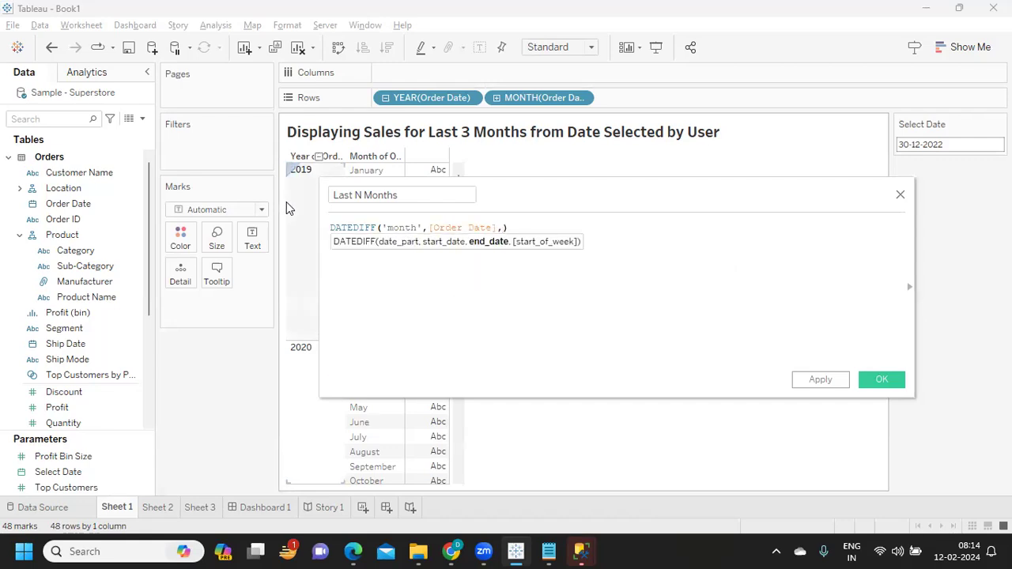
pyautogui.write(' se')
pyautogui.press('Return')
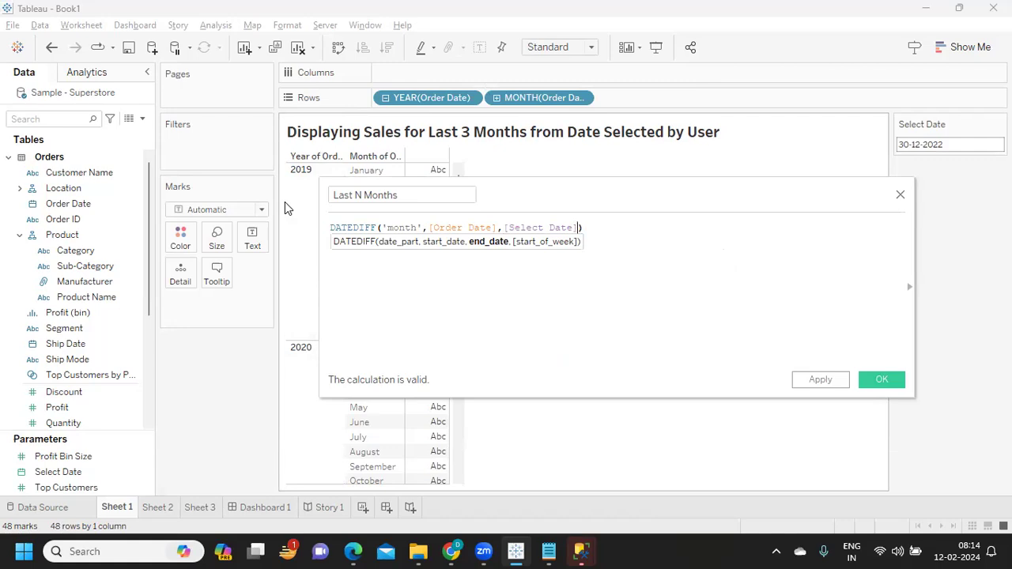
# Step: Append 'in (0,1,2)' to the formula and apply the calculation
pyautogui.doubleClick(546, 226)
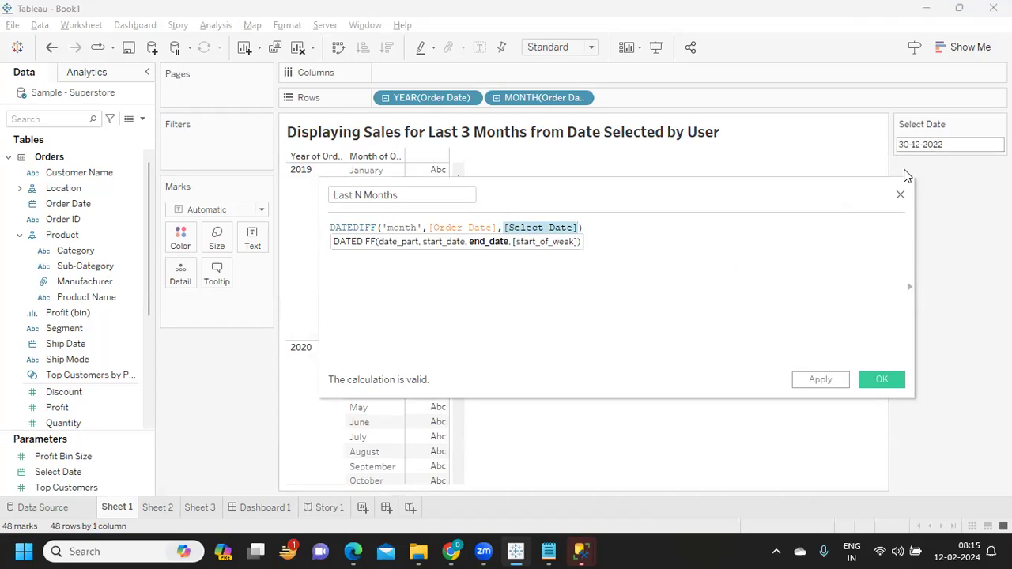
pyautogui.click(606, 233)
pyautogui.write('in')
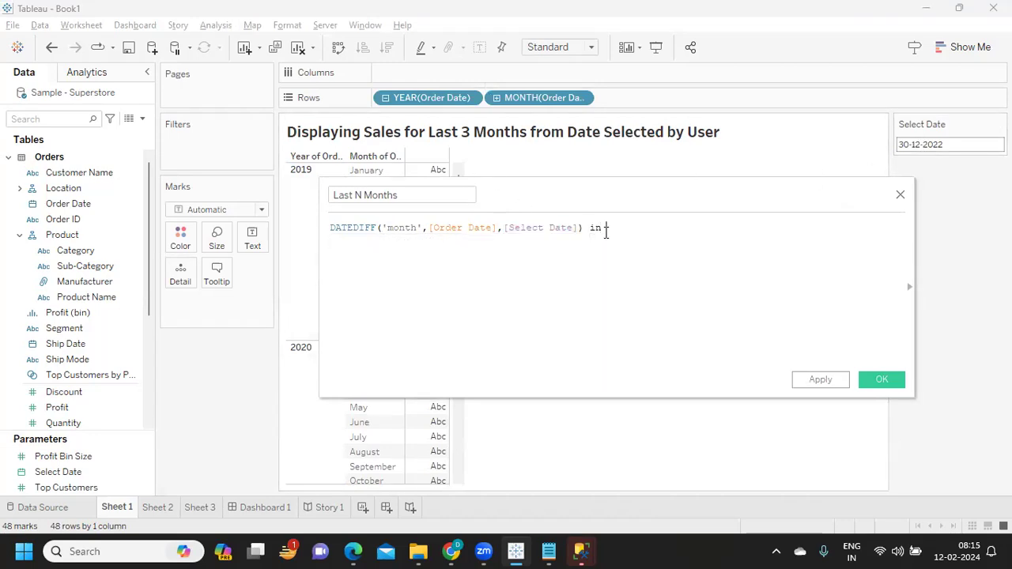
pyautogui.write(' (0,1,2)')
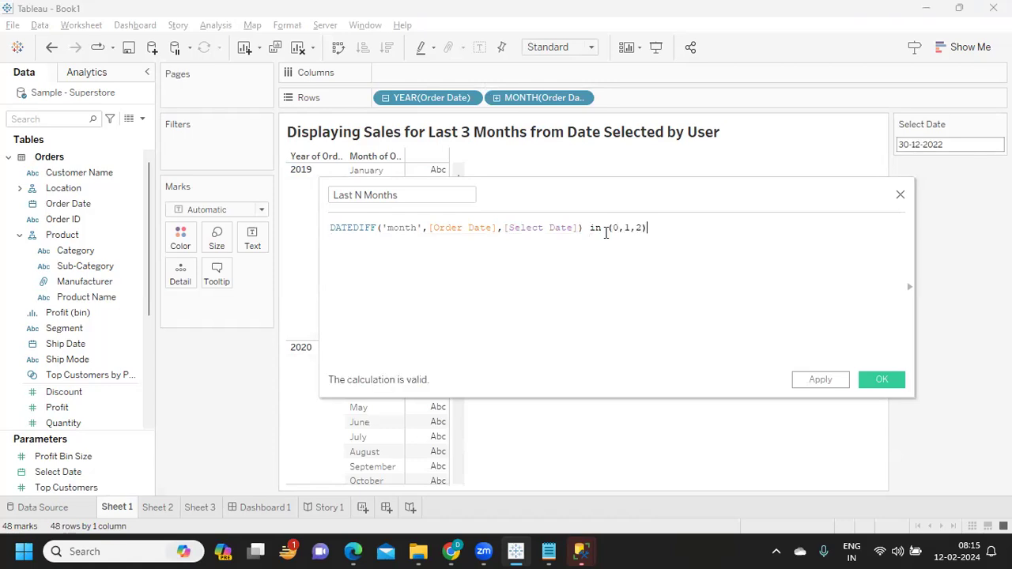
pyautogui.click(821, 382)
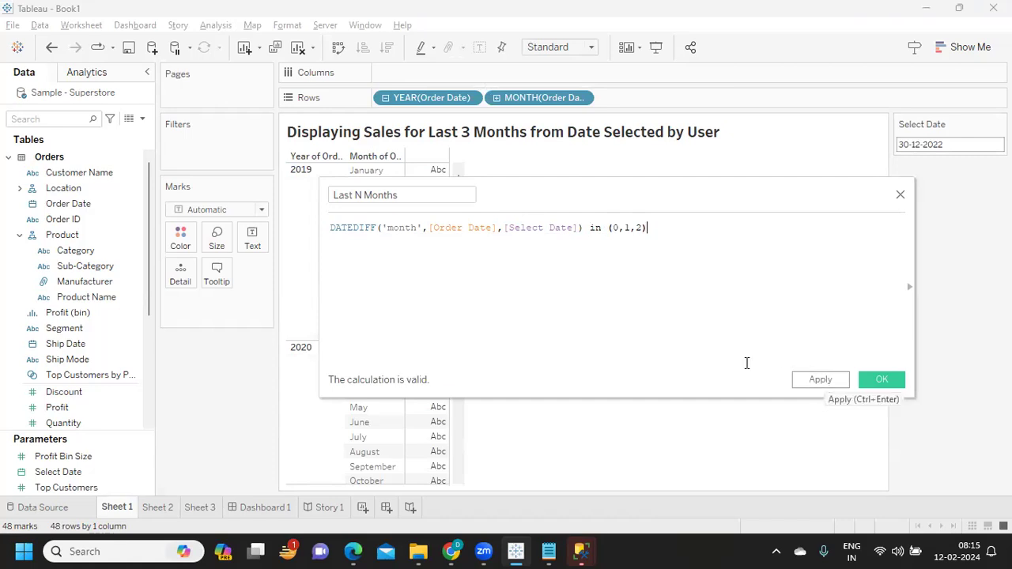
pyautogui.moveTo(678, 230); pyautogui.dragTo(298, 208)
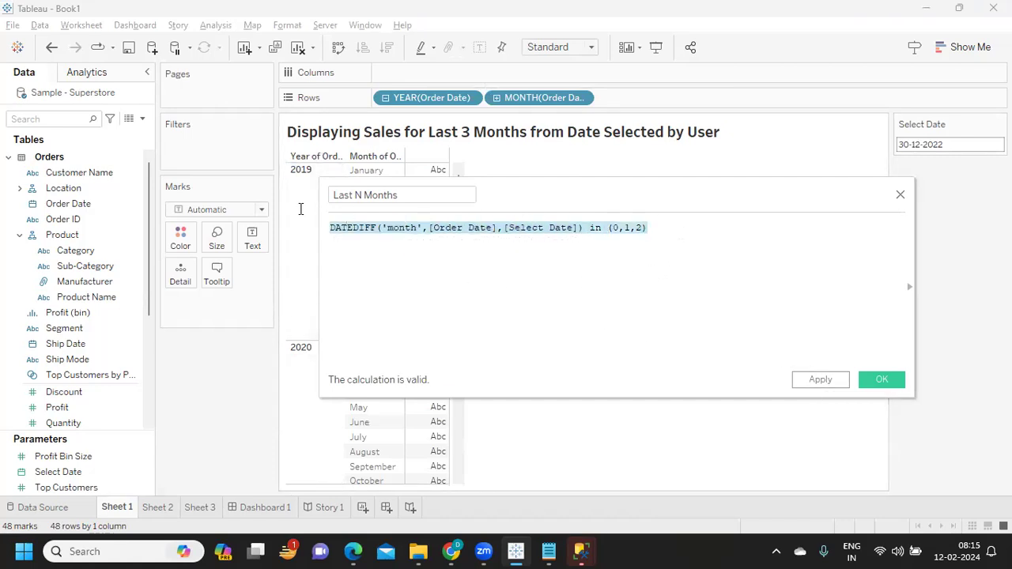
pyautogui.click(818, 383)
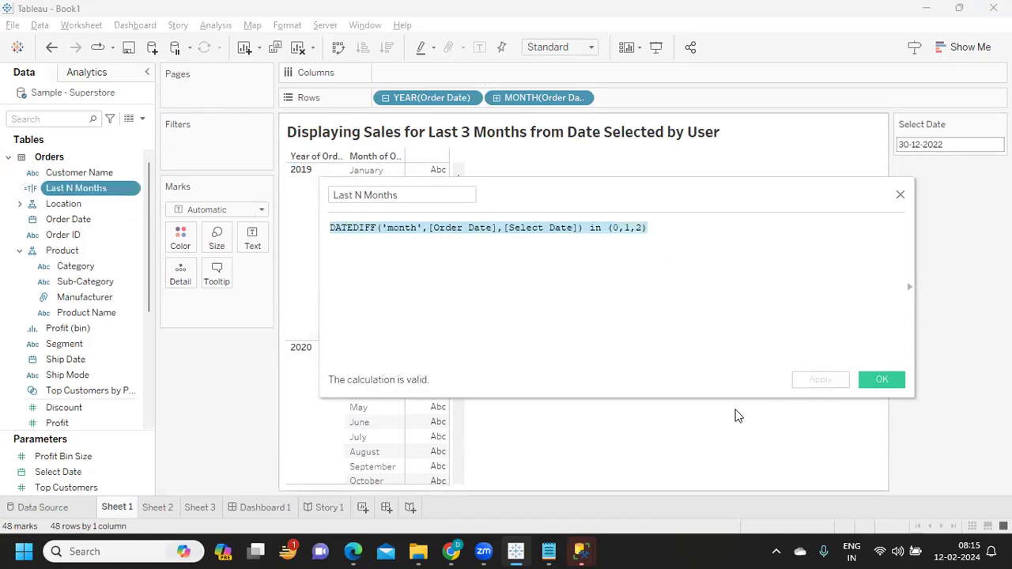
pyautogui.click(880, 386)
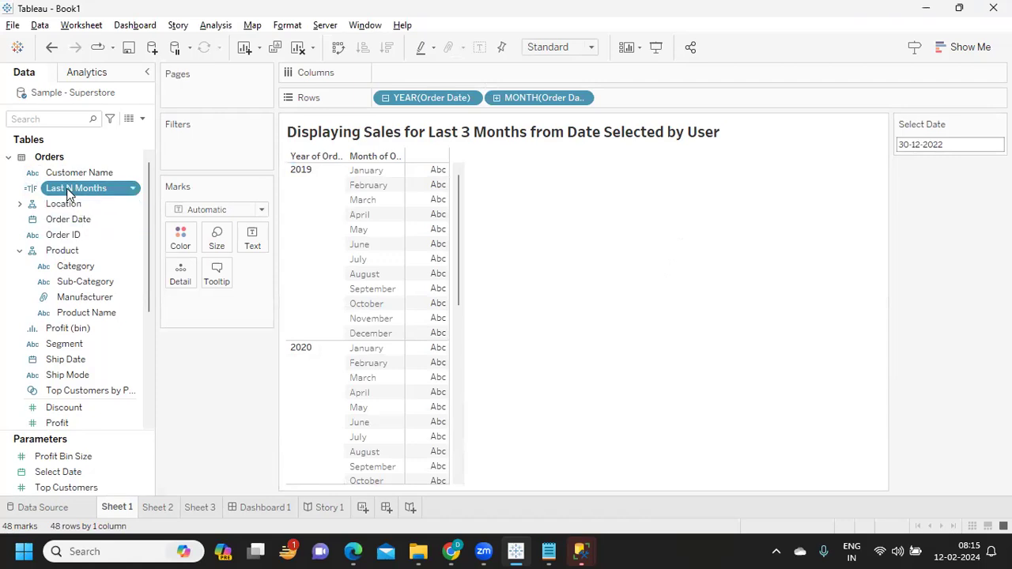
pyautogui.moveTo(75, 187); pyautogui.dragTo(203, 148)
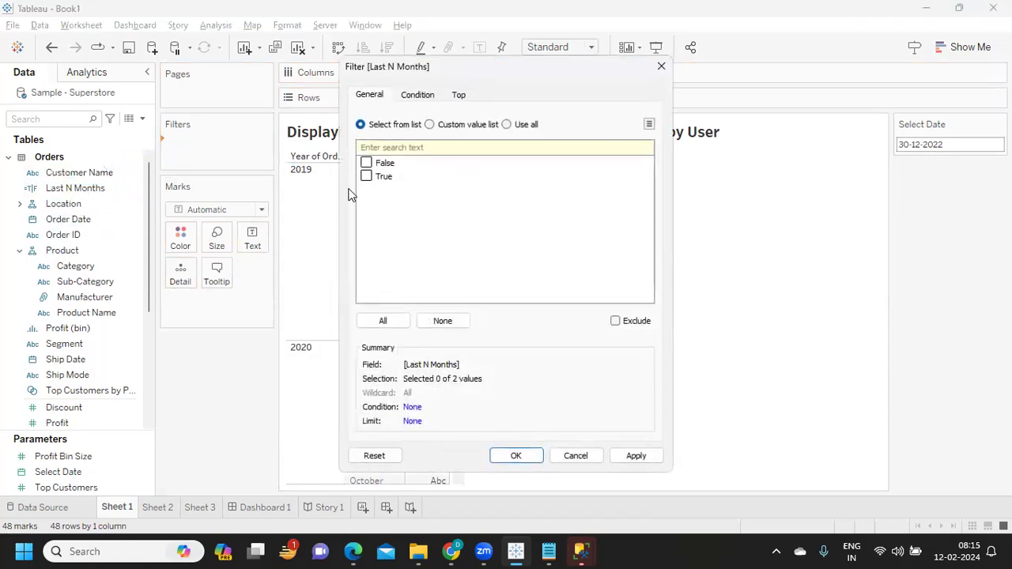
pyautogui.click(366, 176)
pyautogui.click(636, 456)
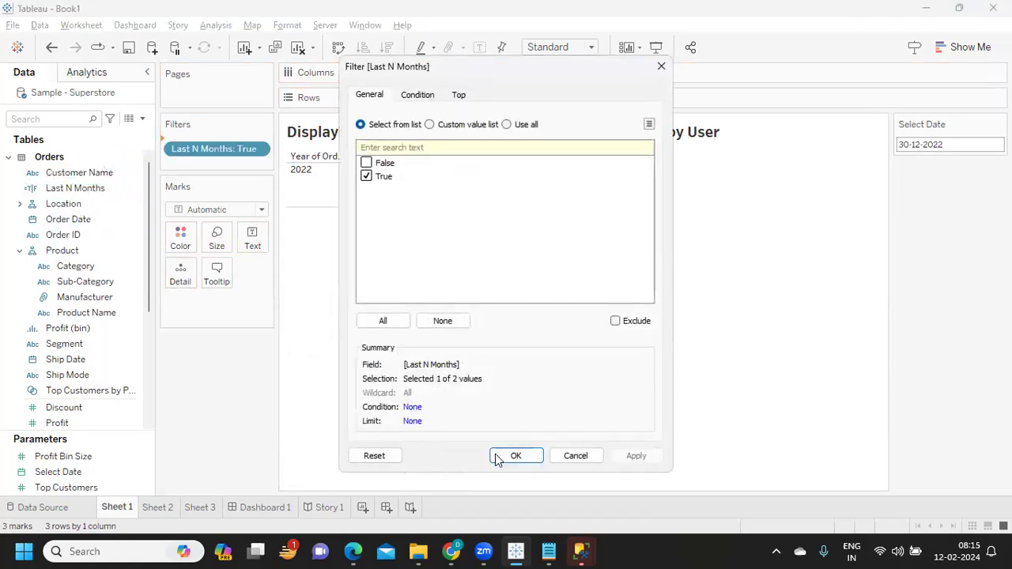
pyautogui.click(515, 456)
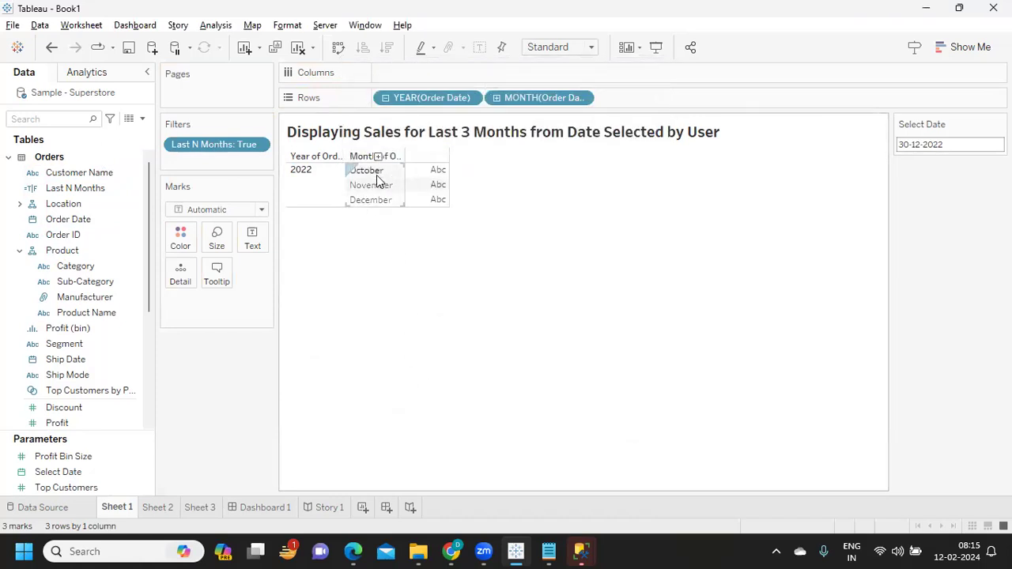
pyautogui.click(36, 118)
pyautogui.write('sa')
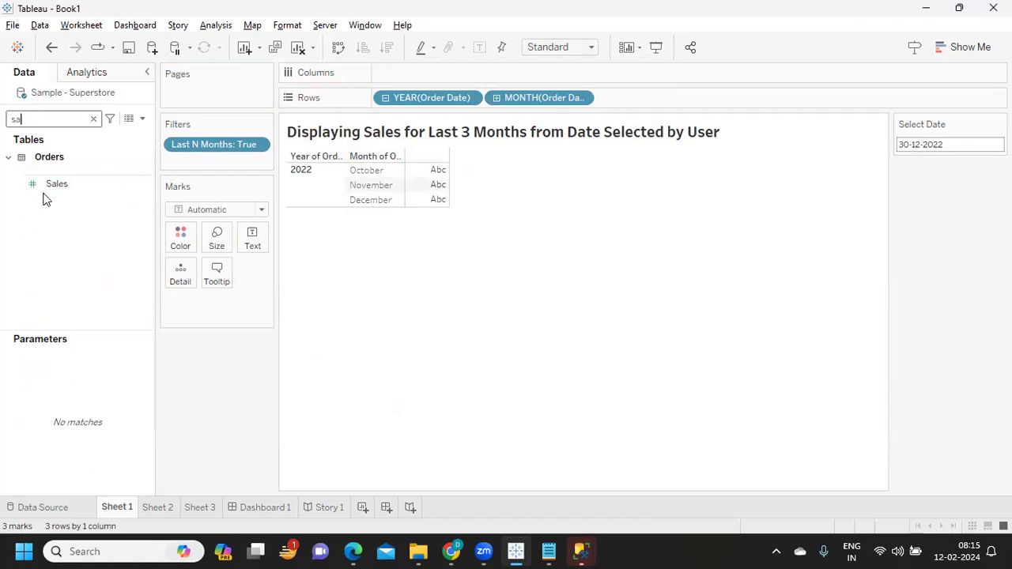
pyautogui.moveTo(57, 183); pyautogui.dragTo(237, 244)
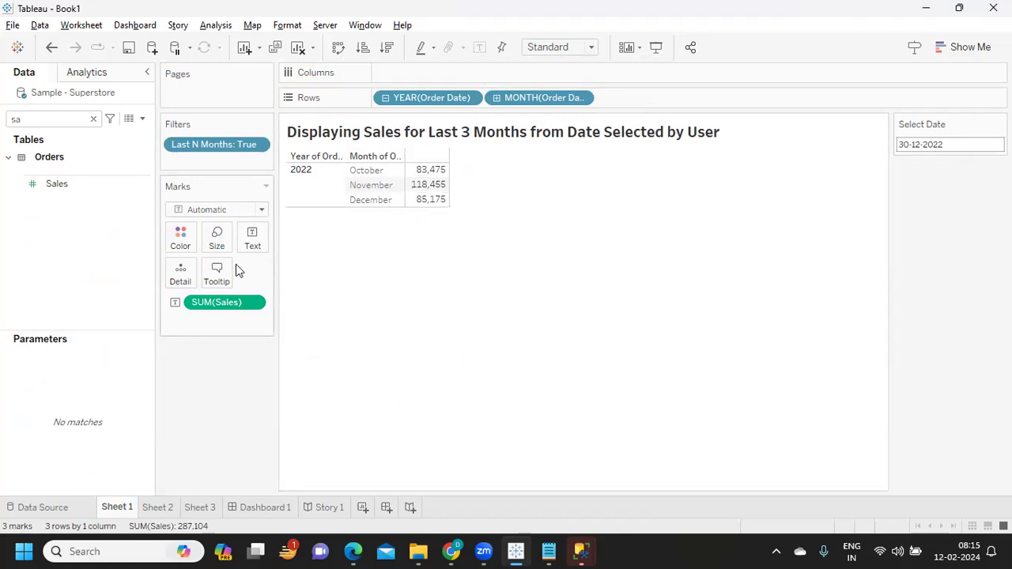
pyautogui.moveTo(228, 301); pyautogui.dragTo(230, 393)
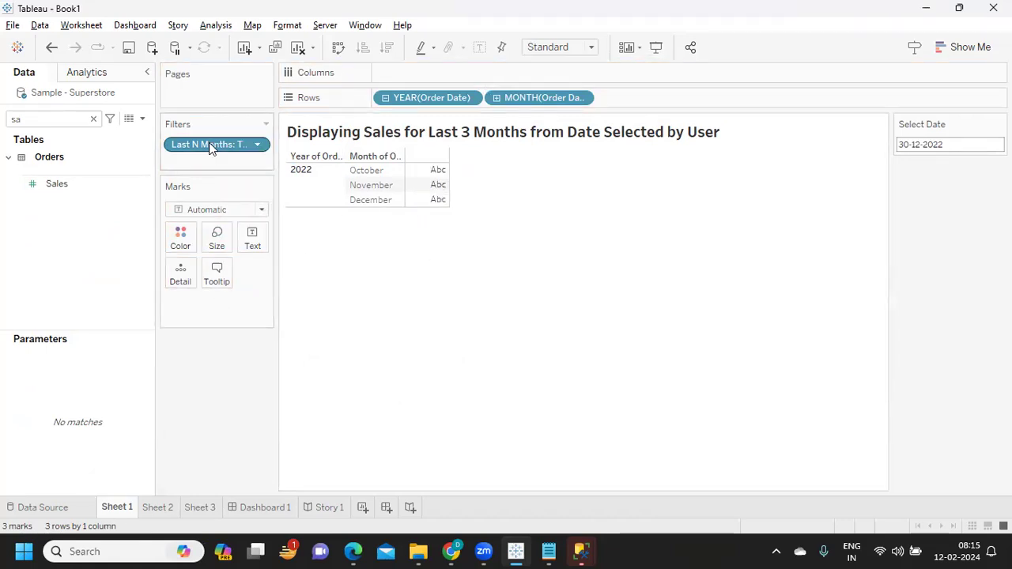
pyautogui.moveTo(210, 147); pyautogui.dragTo(214, 351)
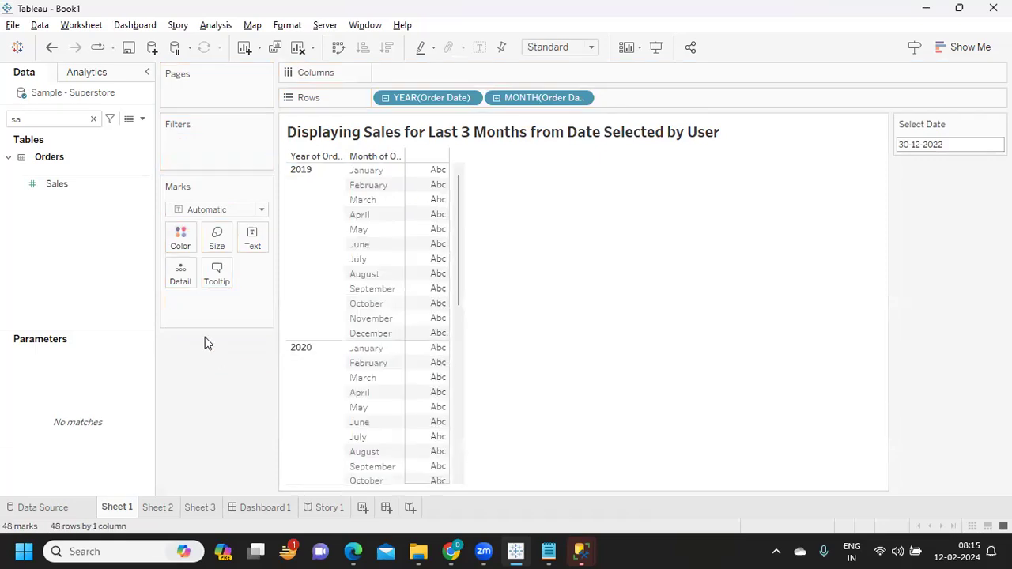
# Step: Reopen the Last N Months calculation and begin an IF on a new line above the formula
pyautogui.click(93, 120)
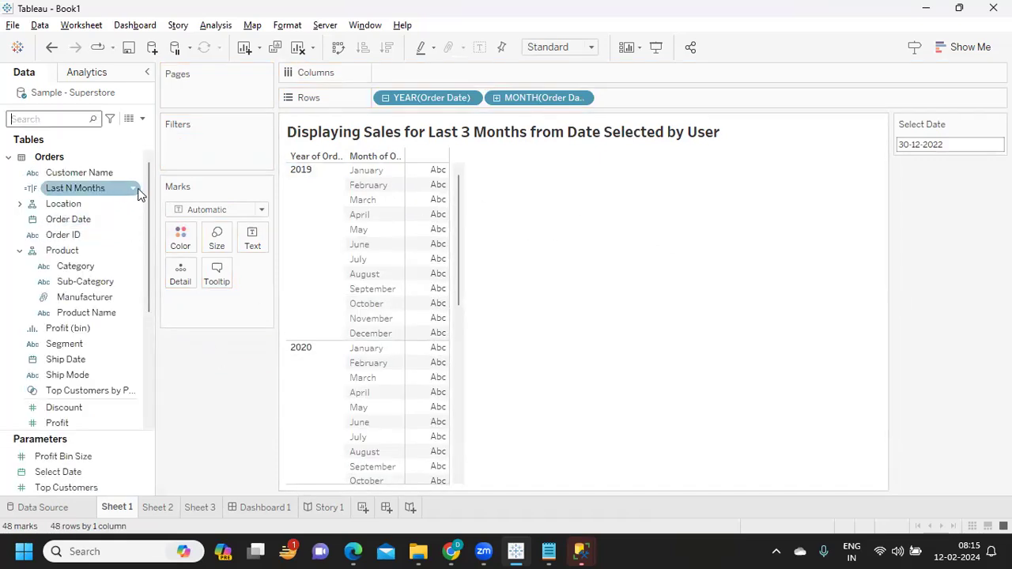
pyautogui.click(134, 190)
pyautogui.click(180, 277)
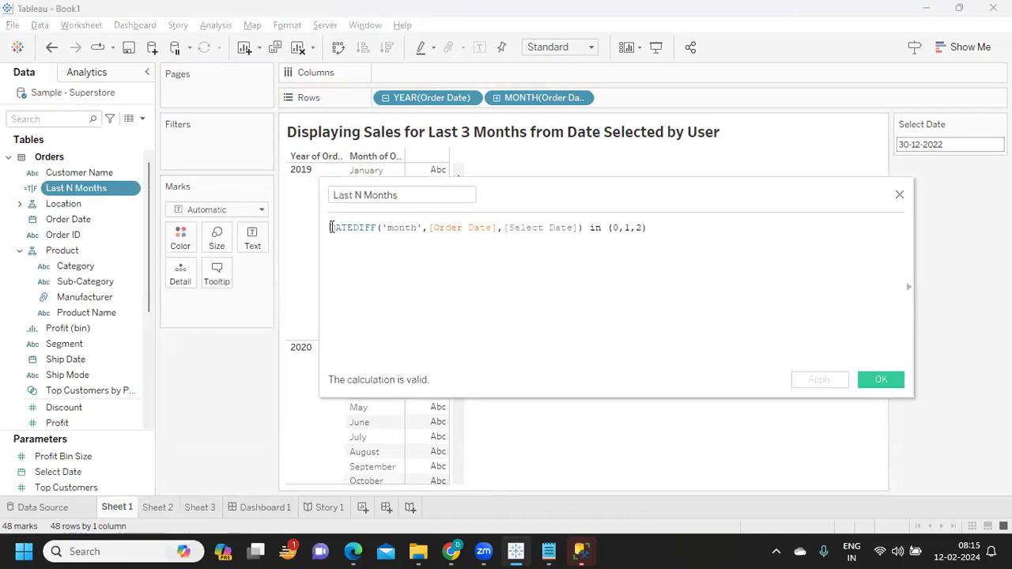
pyautogui.click(332, 228)
pyautogui.press('Return')
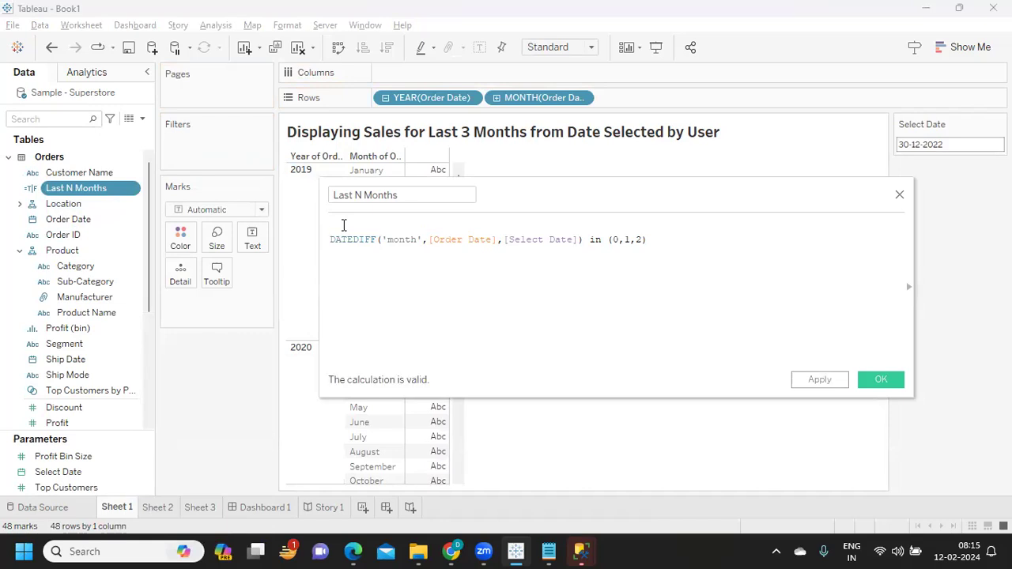
pyautogui.write('IF')
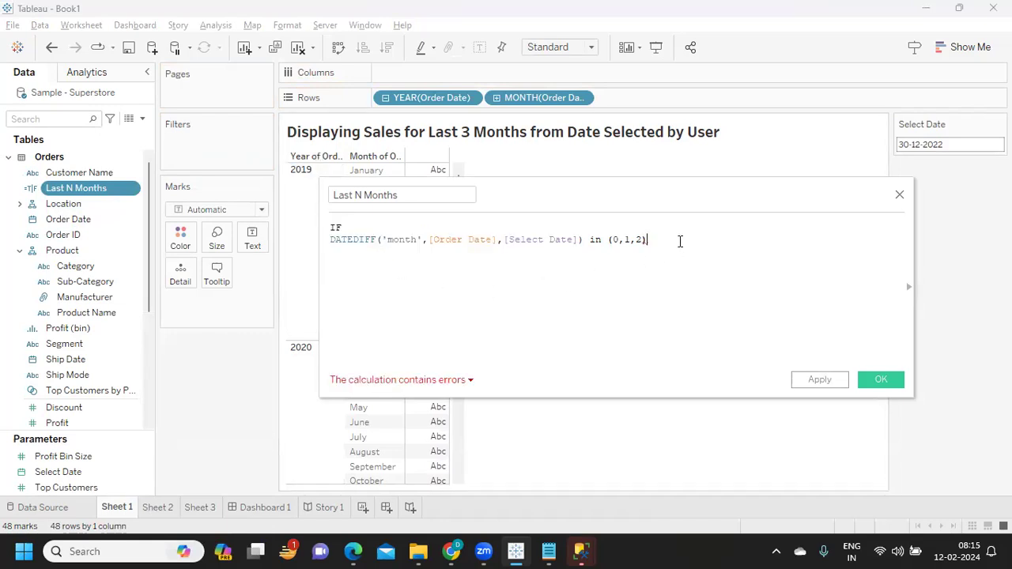
# Step: Complete the IF statement with THEN [Sales] ELSE 0 END
pyautogui.moveTo(677, 242); pyautogui.dragTo(308, 233)
pyautogui.write('H')
pyautogui.press('BackSpace')
pyautogui.write('THEN ')
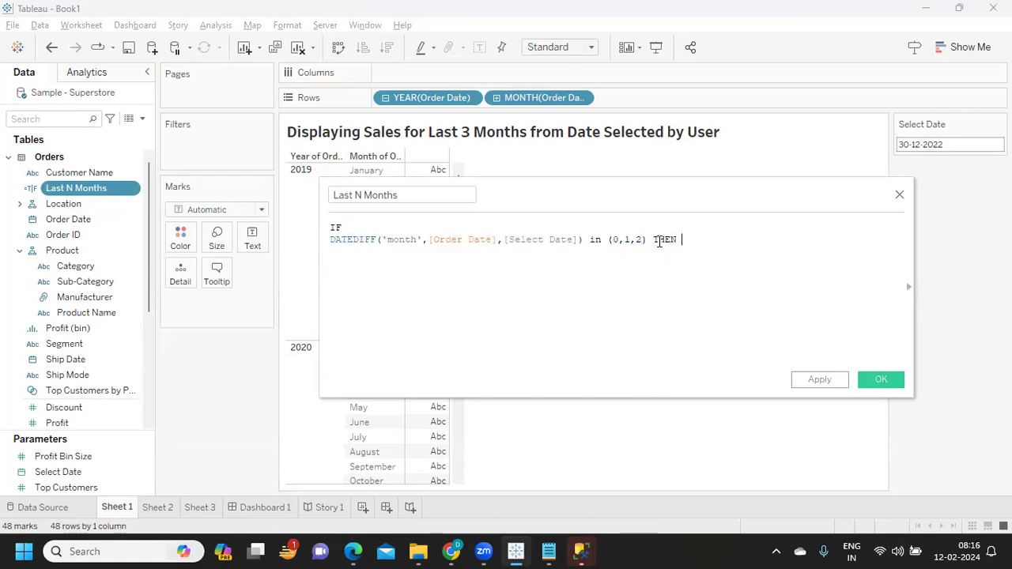
pyautogui.write('sal')
pyautogui.press('Return')
pyautogui.write('el')
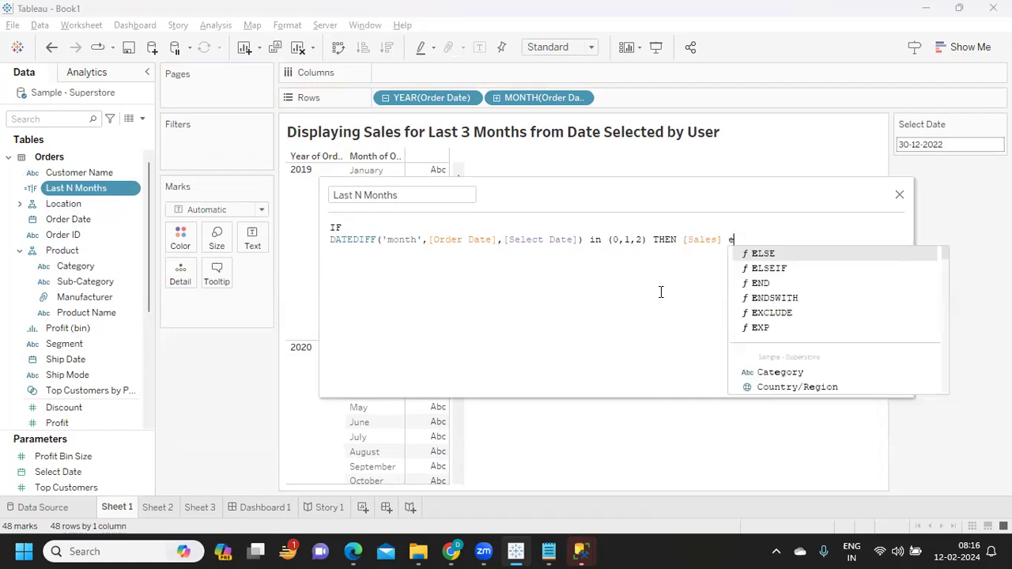
pyautogui.press('Return')
pyautogui.write('0 end')
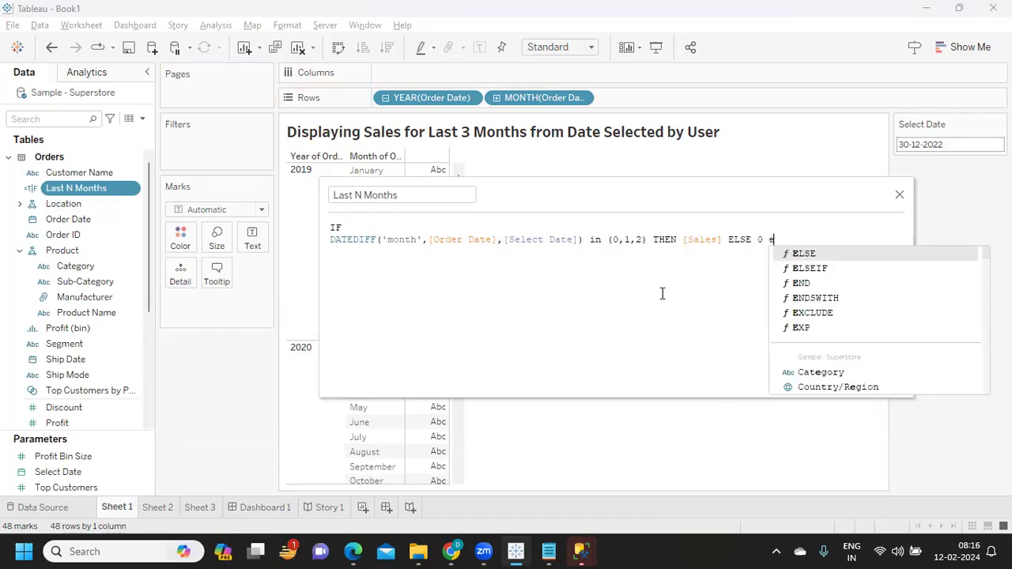
pyautogui.press('Return')
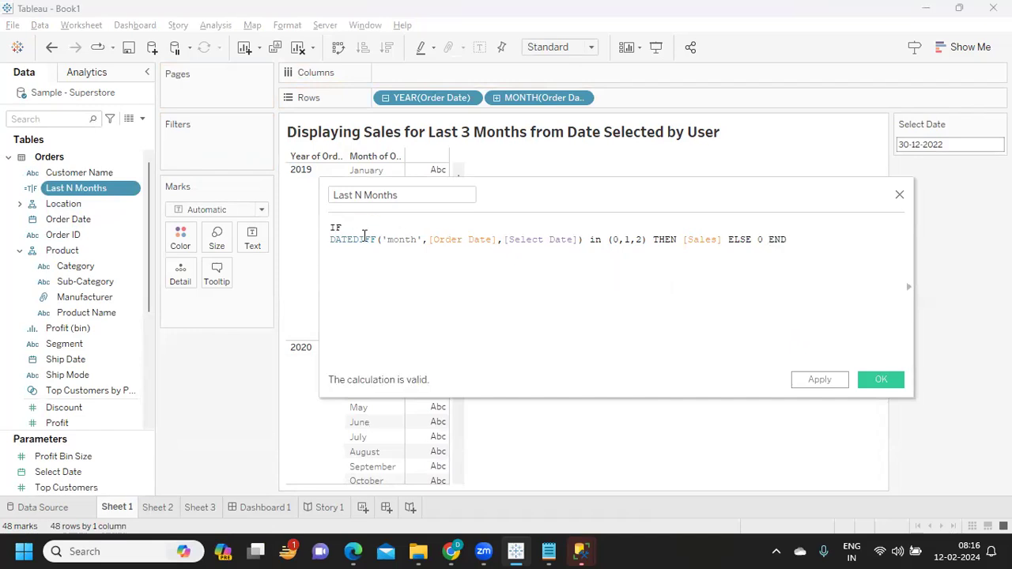
# Step: Join IF onto the formula line, wrap the expression in SUM( ), and apply
pyautogui.click(367, 228)
pyautogui.press('Delete')
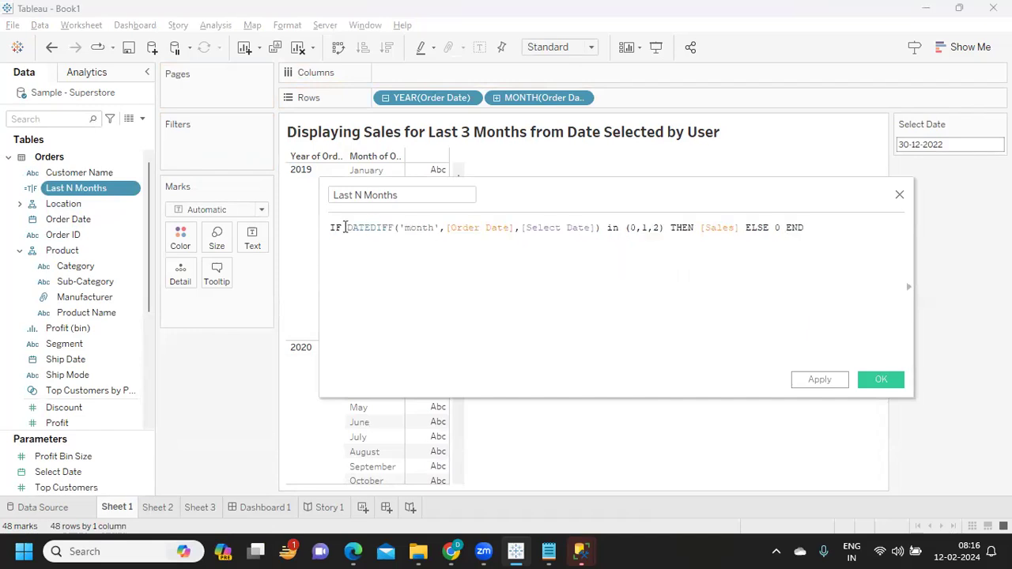
pyautogui.click(331, 228)
pyautogui.press('Return')
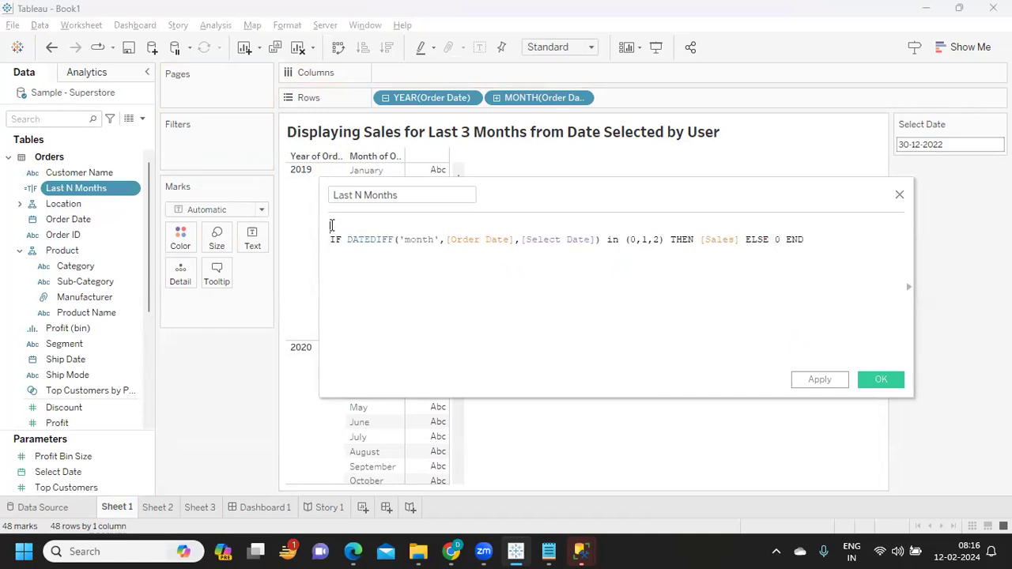
pyautogui.write('sum')
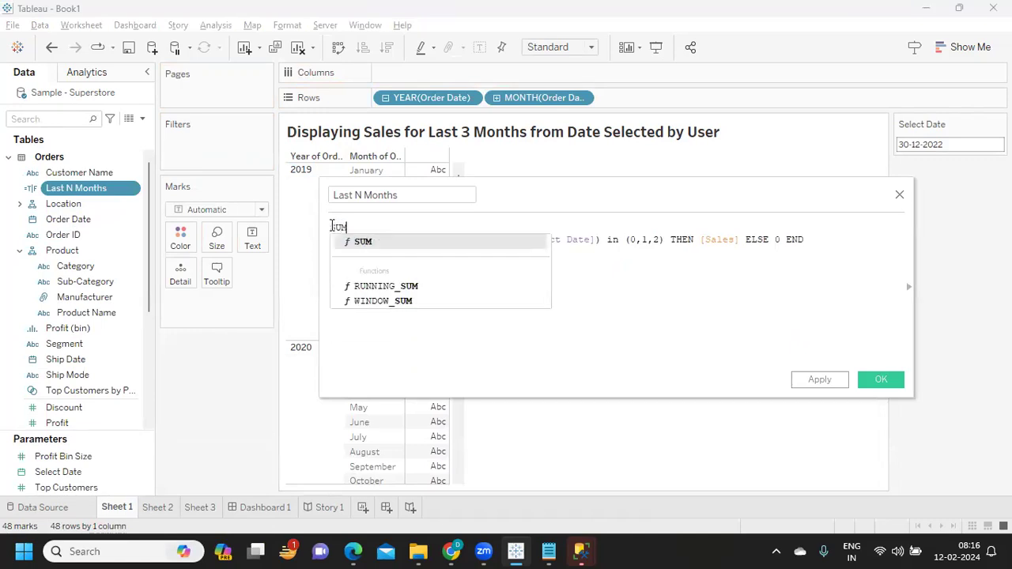
pyautogui.press('Return')
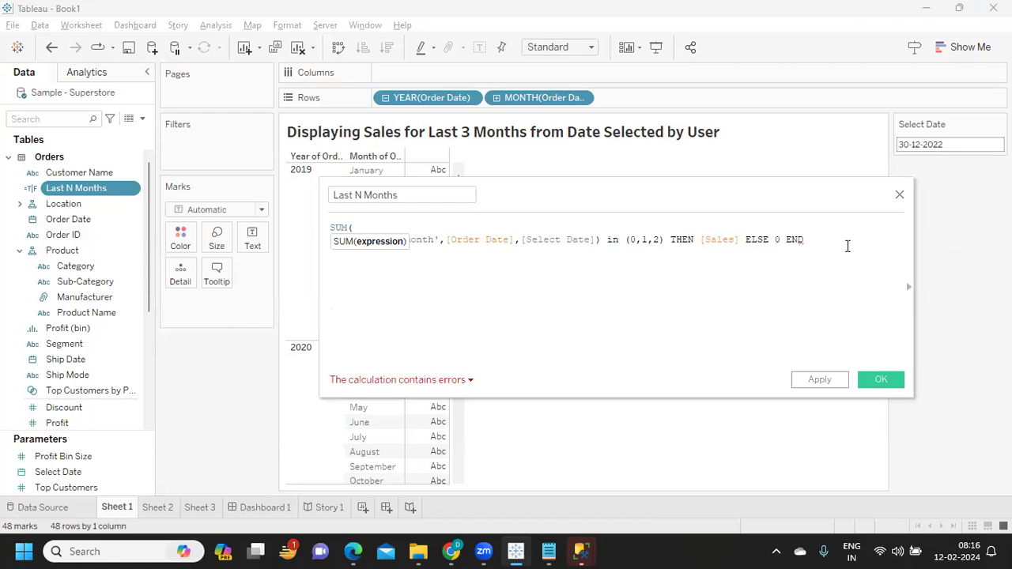
pyautogui.click(847, 246)
pyautogui.write(')')
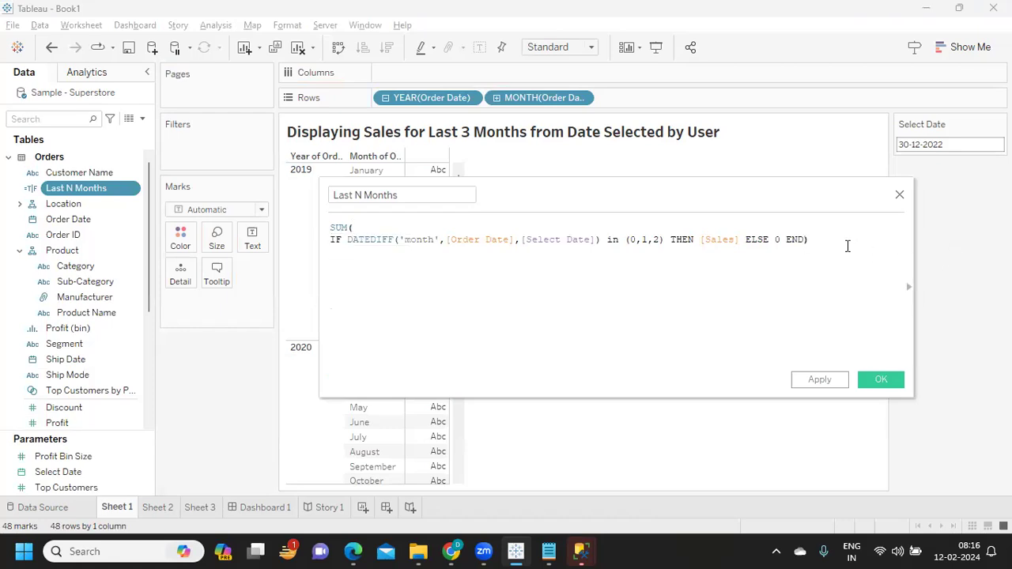
pyautogui.click(825, 382)
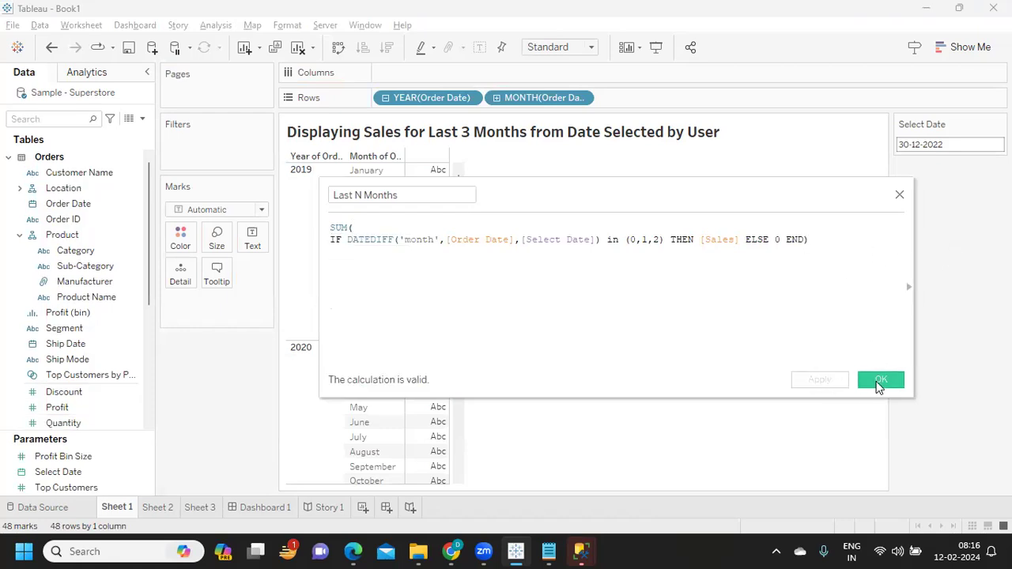
# Step: Save the calculation and remove the YEAR and MONTH Order Date pills from Rows
pyautogui.click(879, 382)
pyautogui.moveTo(441, 98); pyautogui.dragTo(488, 150)
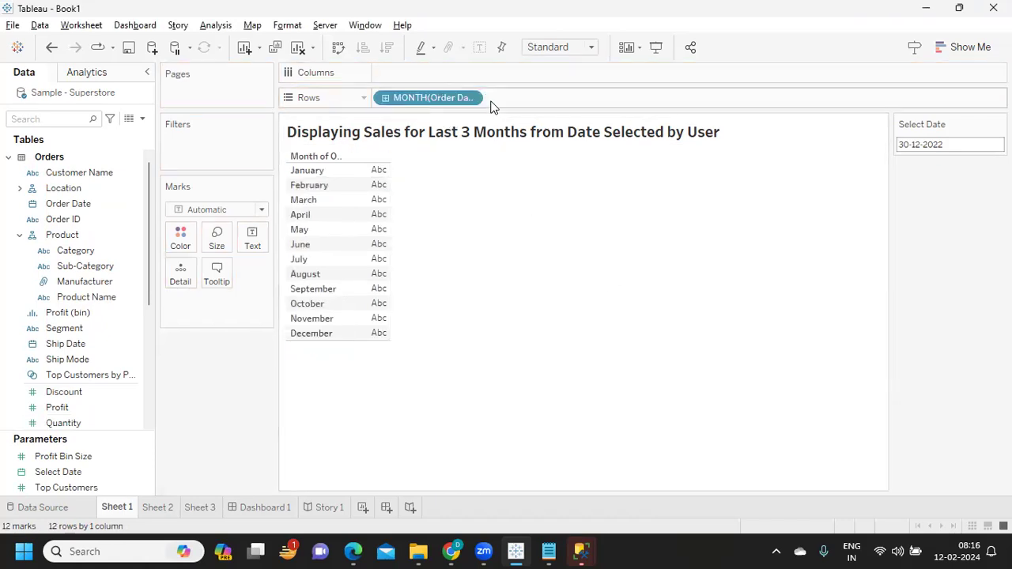
pyautogui.moveTo(478, 100); pyautogui.dragTo(257, 287)
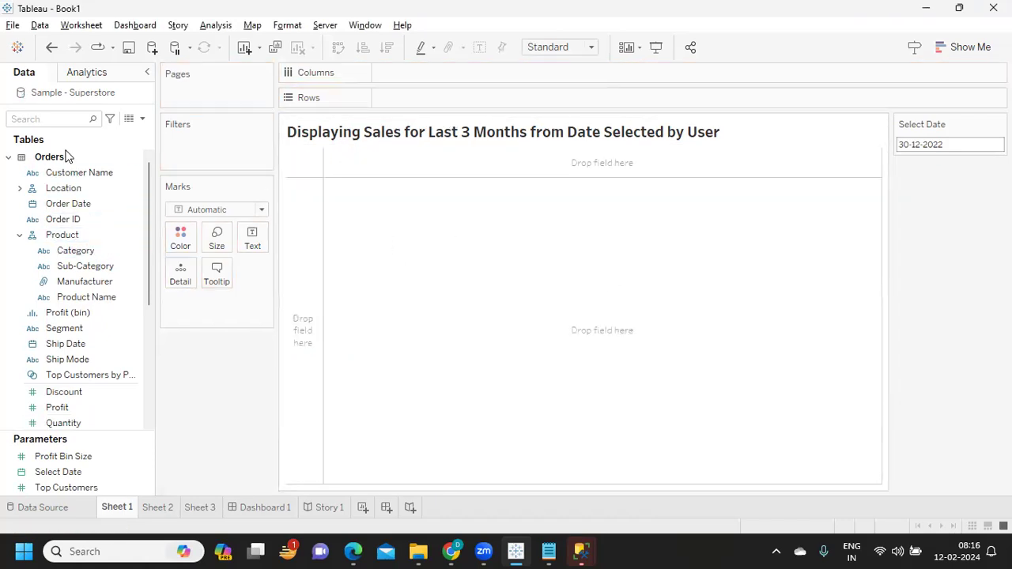
# Step: Put Last N Months on the Text card and widen the cell to show 2,87,104.321
pyautogui.click(60, 118)
pyautogui.write('LAS')
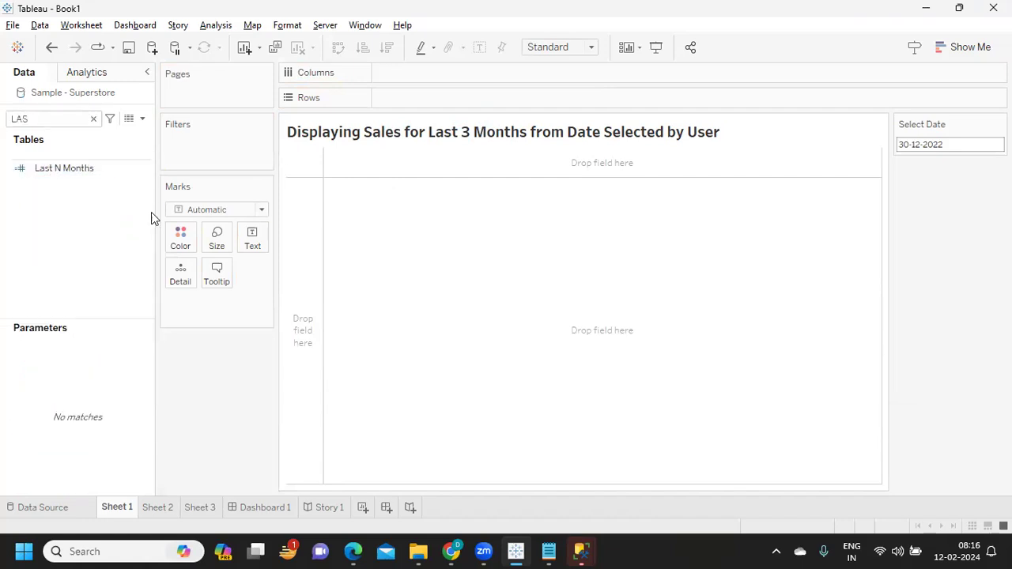
pyautogui.click(24, 168)
pyautogui.moveTo(22, 168); pyautogui.dragTo(250, 245)
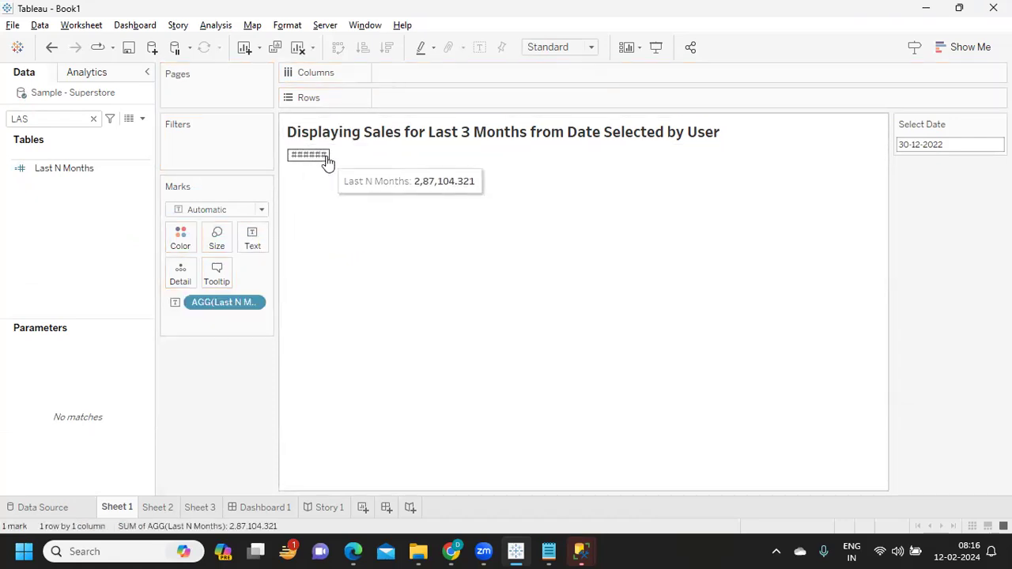
pyautogui.moveTo(332, 154); pyautogui.dragTo(405, 173)
pyautogui.moveTo(359, 162)
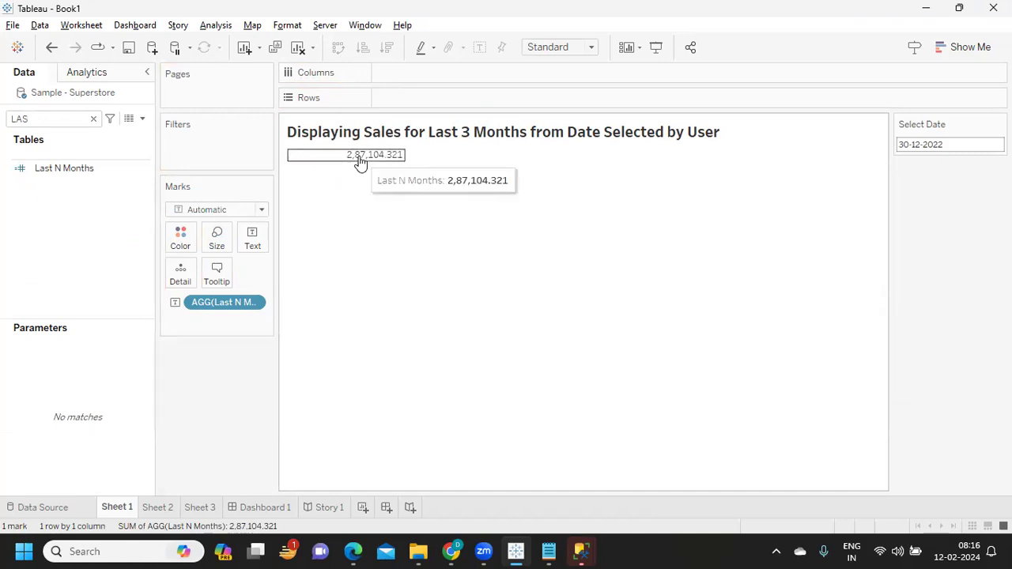